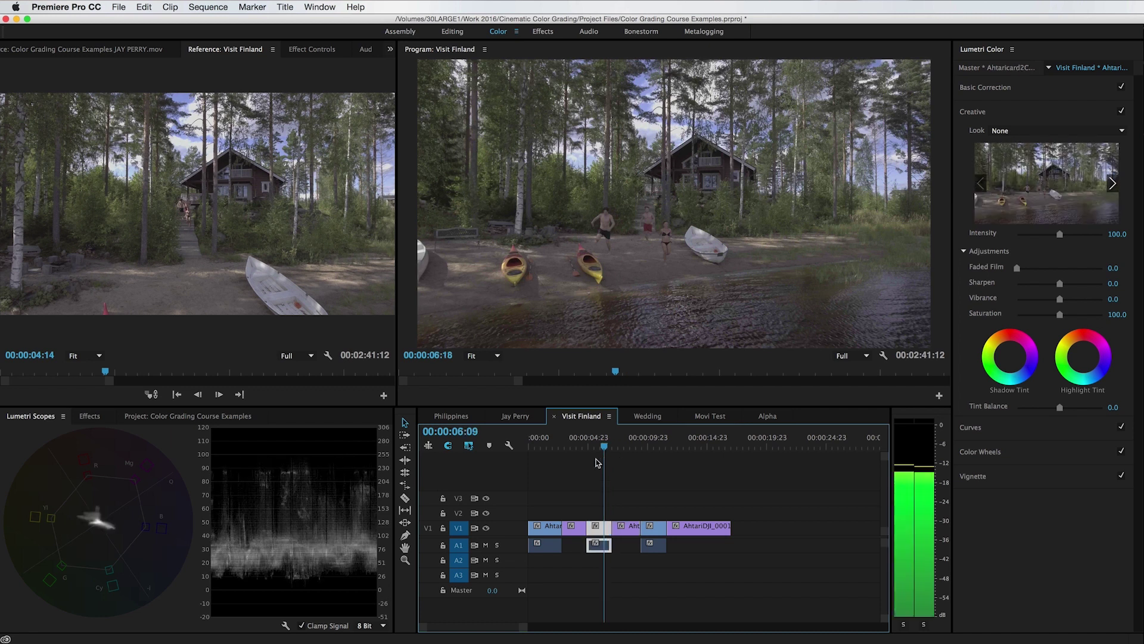
Step through the clip edits and scrub across the Visit Finland shots to review them.
{"action": "key", "text": "Up"}
{"action": "key", "text": "Down"}
{"action": "key", "text": "Up"}
{"action": "key", "text": "Down"}
{"action": "left_click_drag", "start_coordinate": [634, 469], "coordinate": [688, 469]}
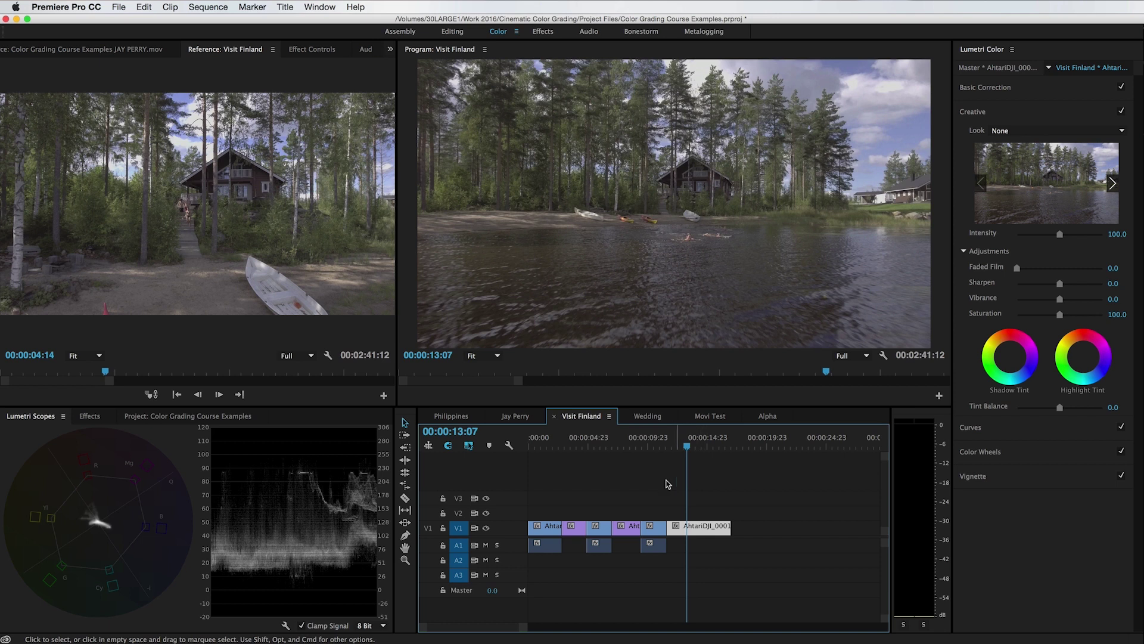
{"action": "left_click_drag", "start_coordinate": [655, 445], "coordinate": [632, 452]}
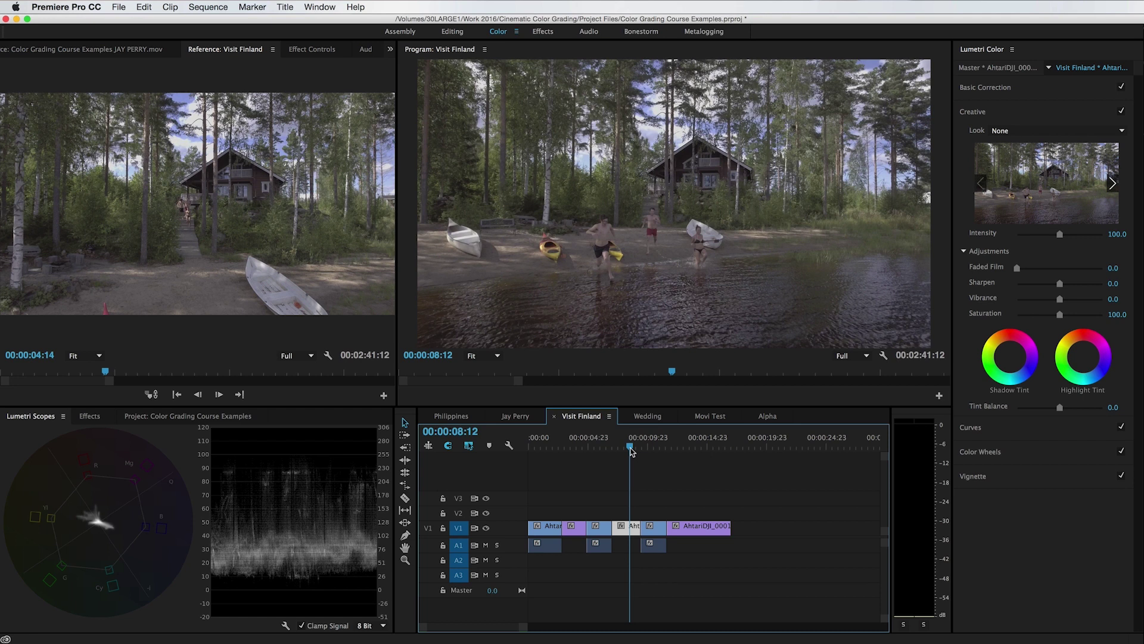
{"action": "left_click_drag", "start_coordinate": [632, 451], "coordinate": [691, 451]}
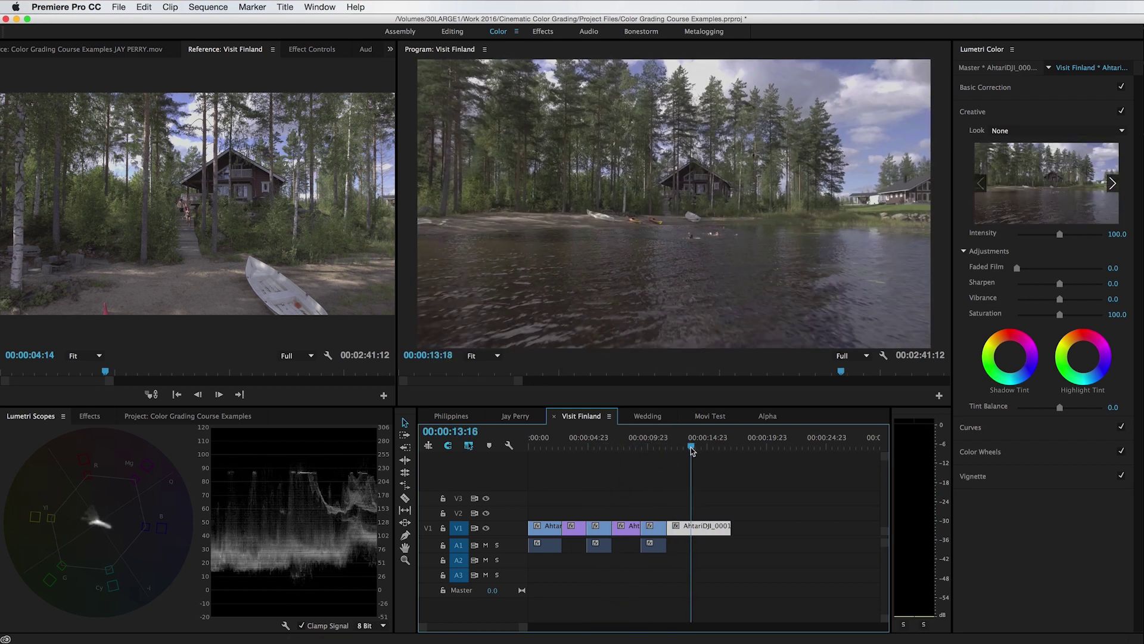
{"action": "left_click_drag", "start_coordinate": [692, 451], "coordinate": [599, 451]}
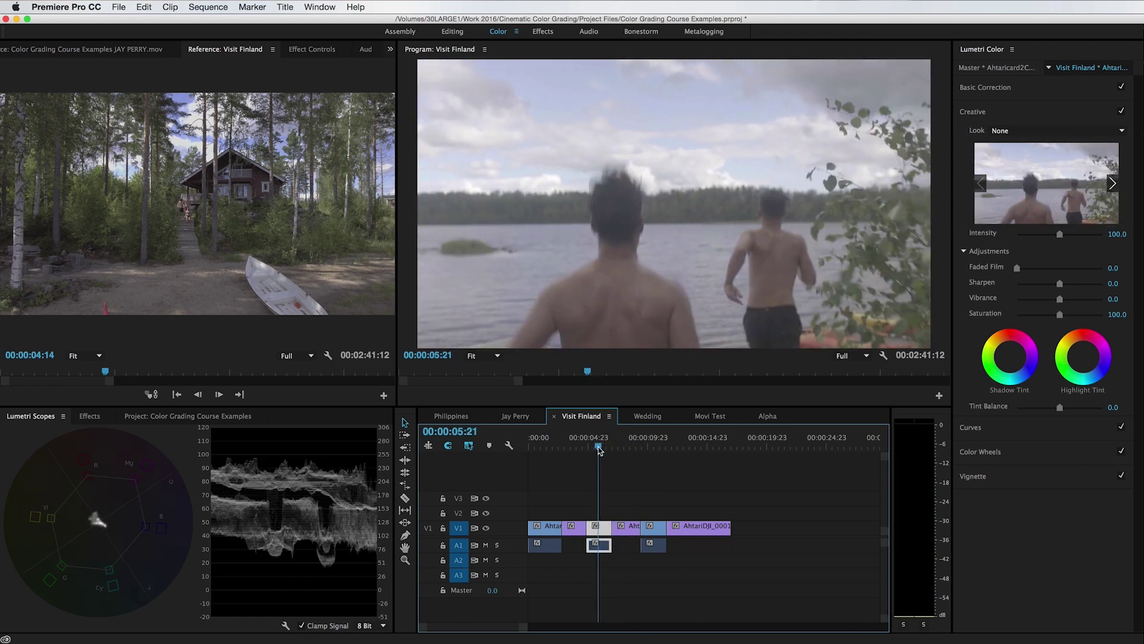
{"action": "left_click_drag", "start_coordinate": [599, 451], "coordinate": [652, 447]}
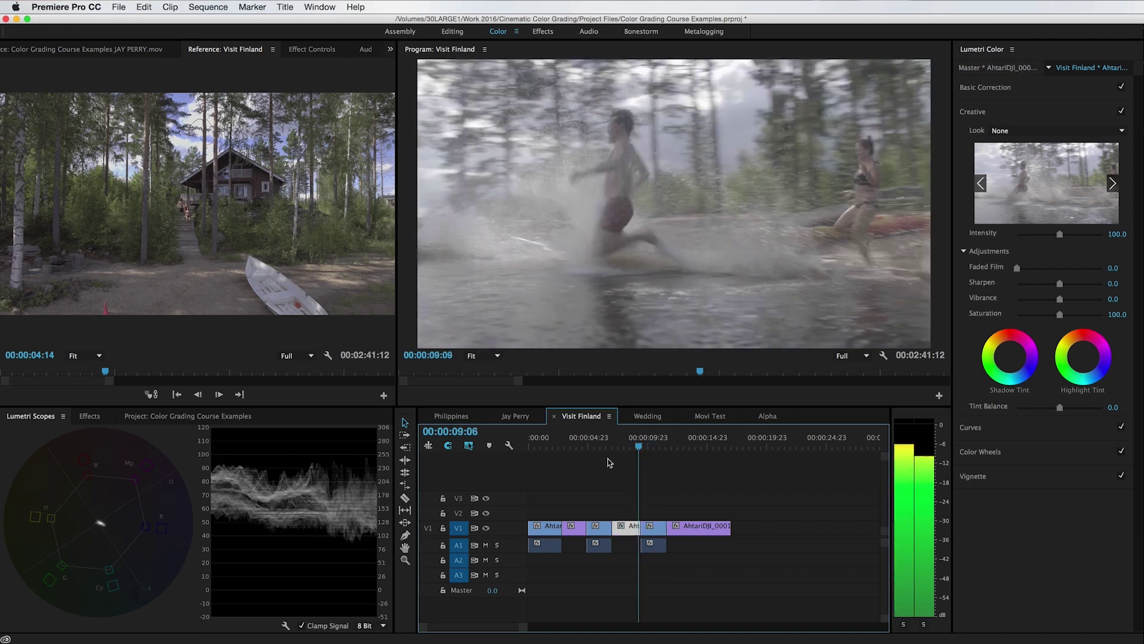
Scrub from 00:00:02:04 past the house and kayak shots, parking on the two men at 00:00:05:15.
{"action": "left_click", "coordinate": [614, 485]}
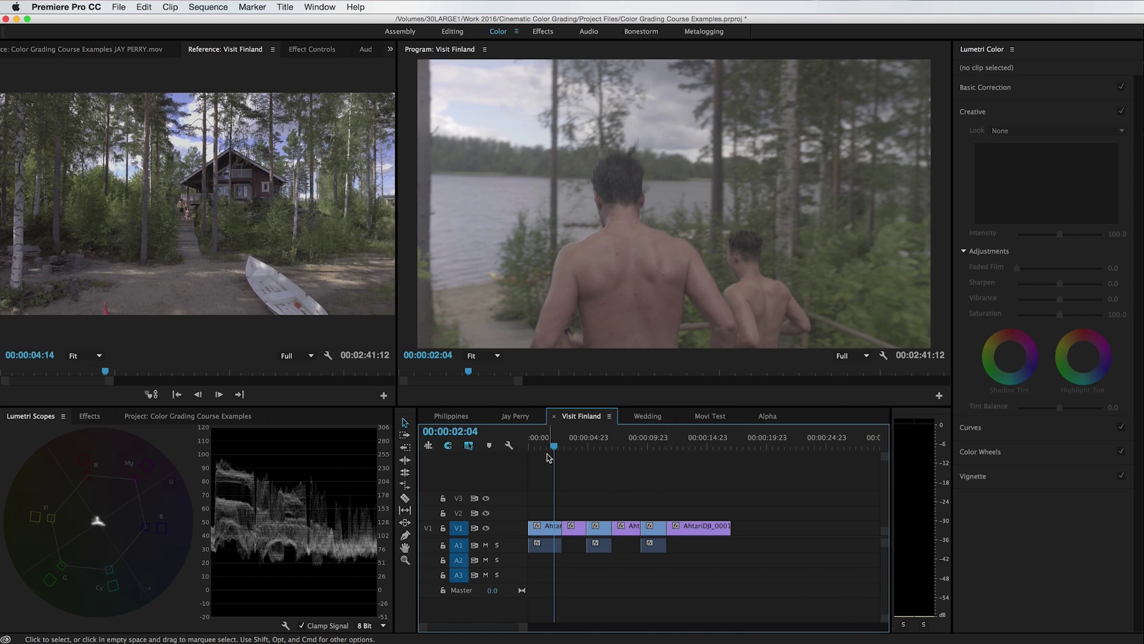
{"action": "left_click_drag", "start_coordinate": [552, 445], "coordinate": [567, 448]}
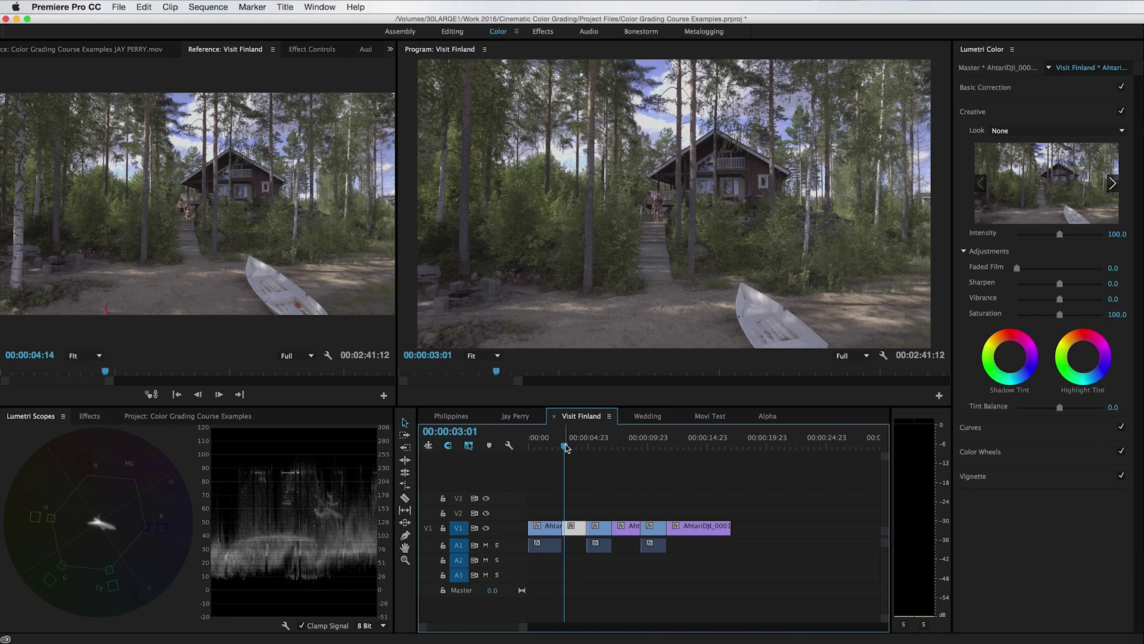
{"action": "left_click_drag", "start_coordinate": [567, 448], "coordinate": [595, 495]}
{"action": "left_click", "coordinate": [626, 484]}
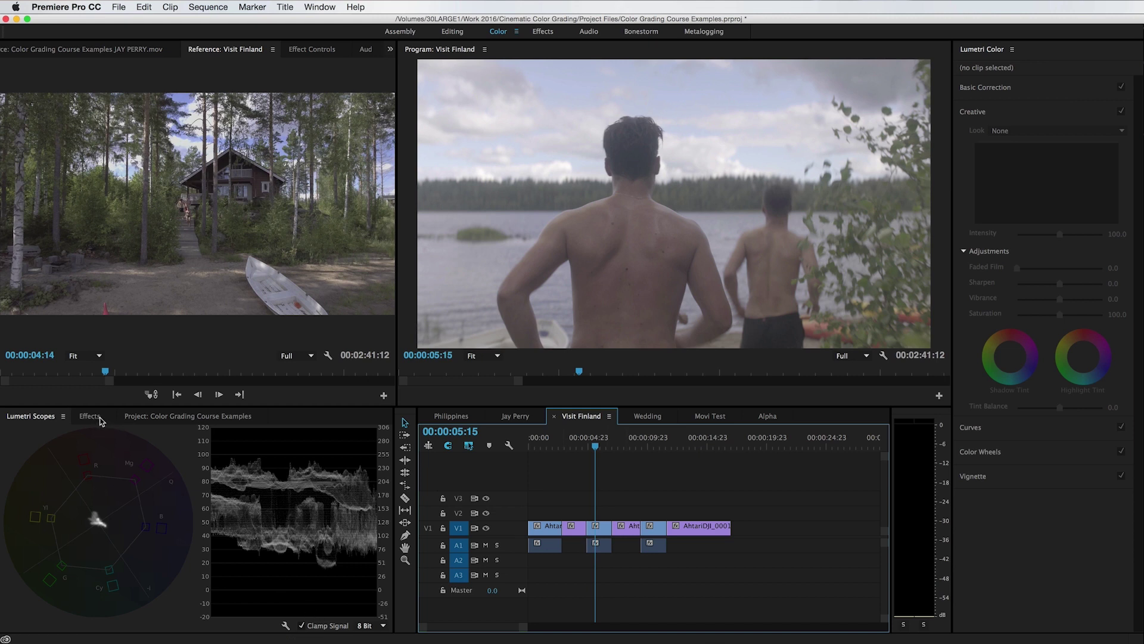
Place an Adjustment Layer on V2 and extend it over all the clips.
{"action": "left_click", "coordinate": [162, 416]}
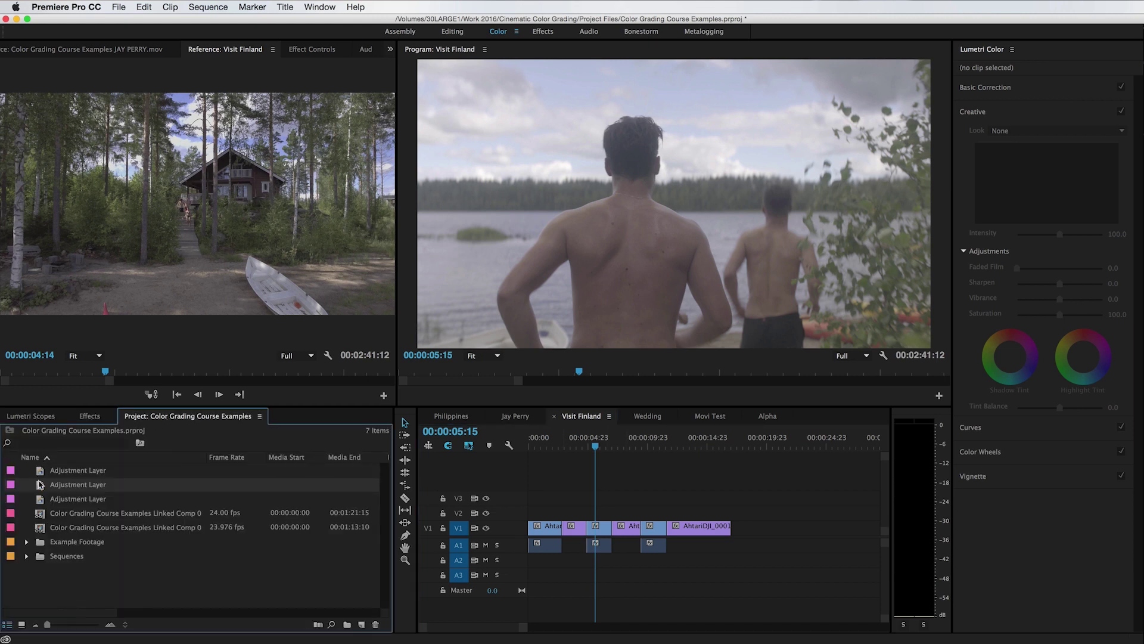
{"action": "left_click_drag", "start_coordinate": [39, 483], "coordinate": [531, 512]}
{"action": "left_click_drag", "start_coordinate": [603, 511], "coordinate": [731, 511]}
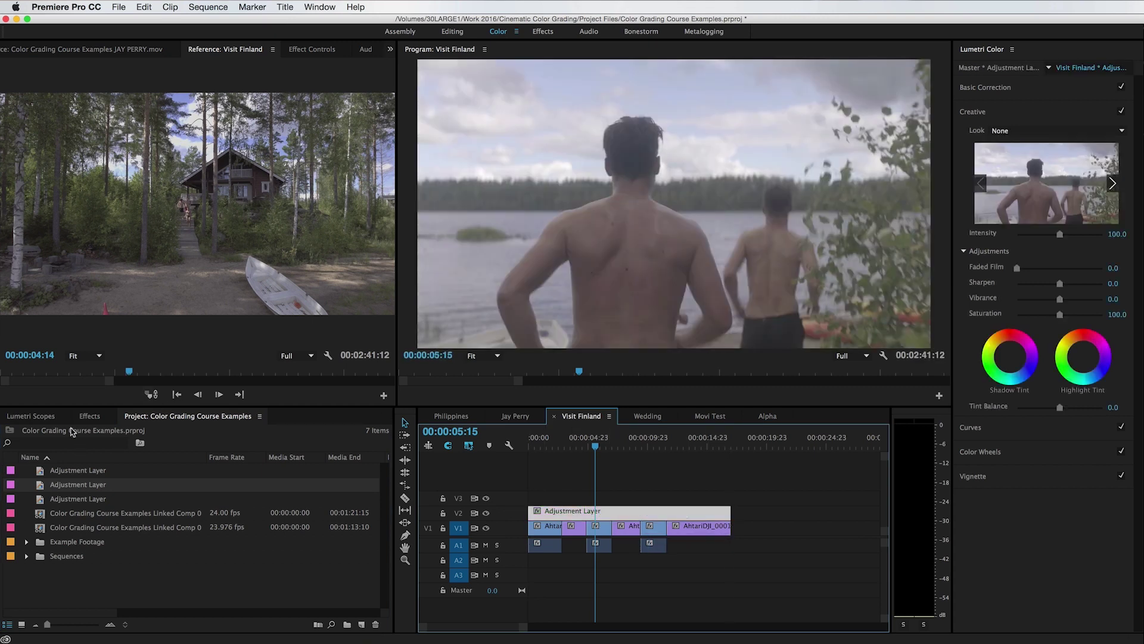
Search the effects for 'coloris' and apply Colorista III to the adjustment layer.
{"action": "left_click", "coordinate": [87, 417]}
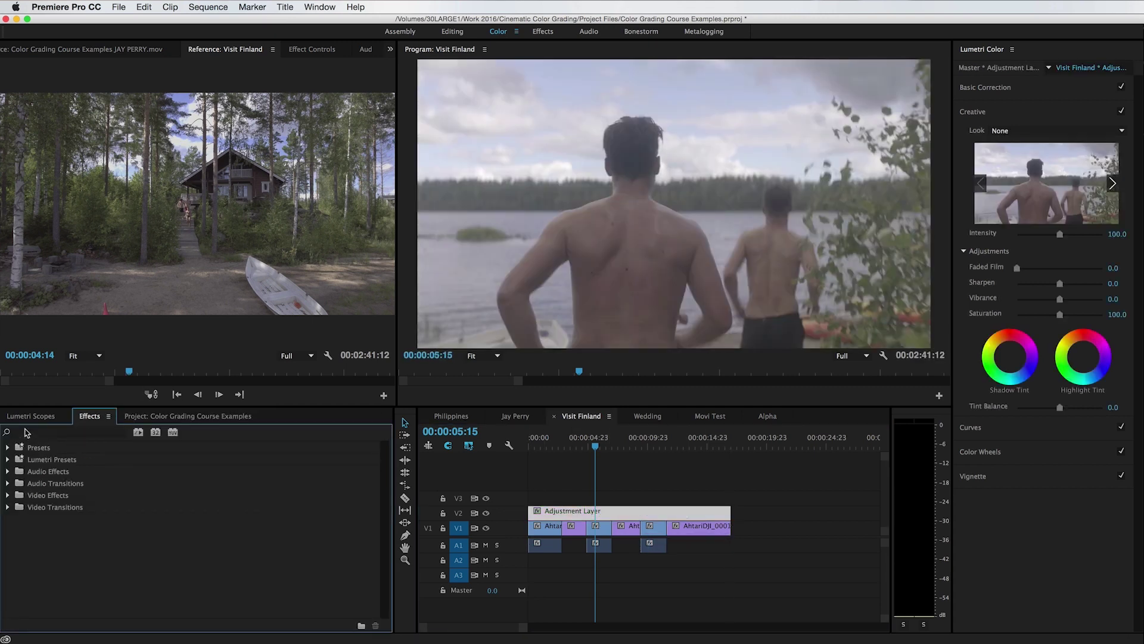
{"action": "left_click", "coordinate": [27, 432]}
{"action": "type", "text": "colorista"}
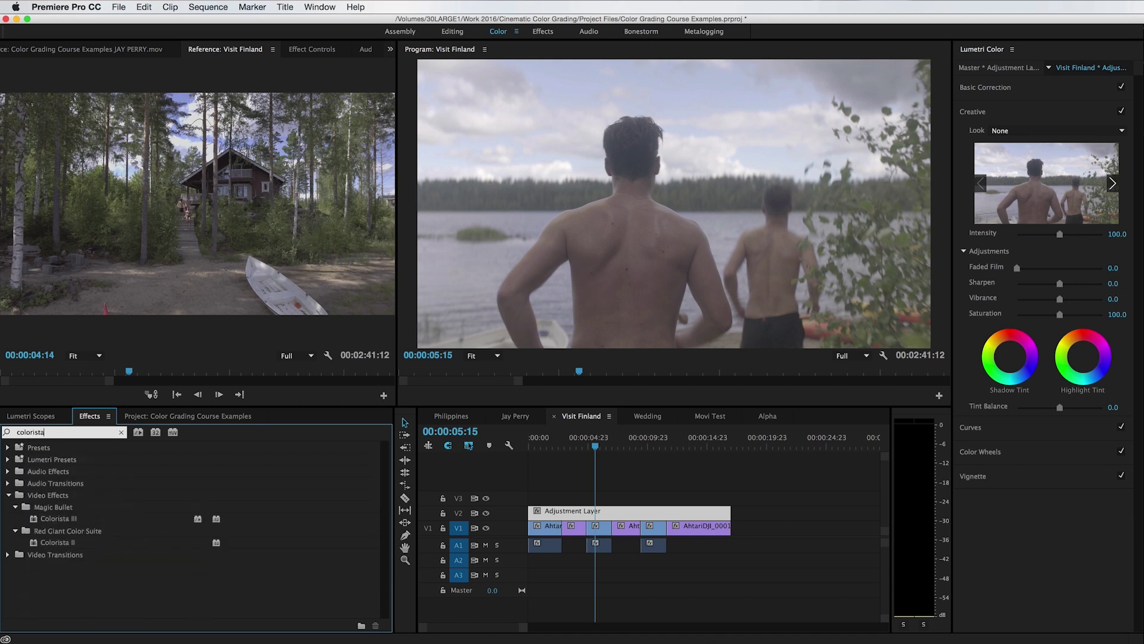
{"action": "left_click_drag", "start_coordinate": [25, 518], "coordinate": [602, 510]}
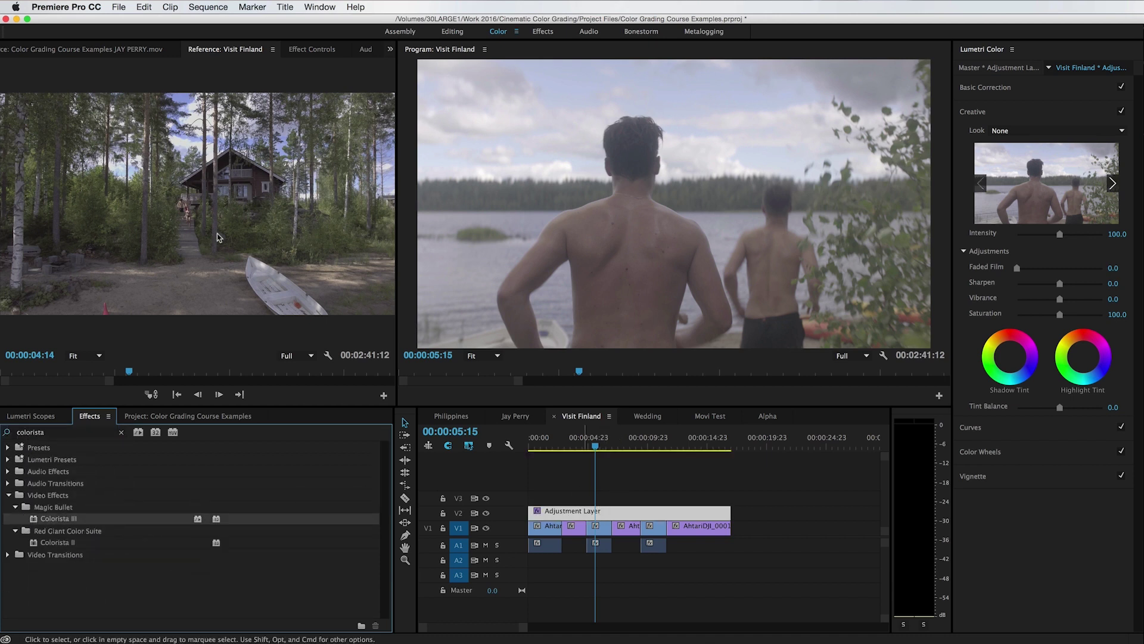
With Lumetri Scopes visible, drag the Colorista III Shadow wheel down to darken the picture.
{"action": "left_click", "coordinate": [296, 49]}
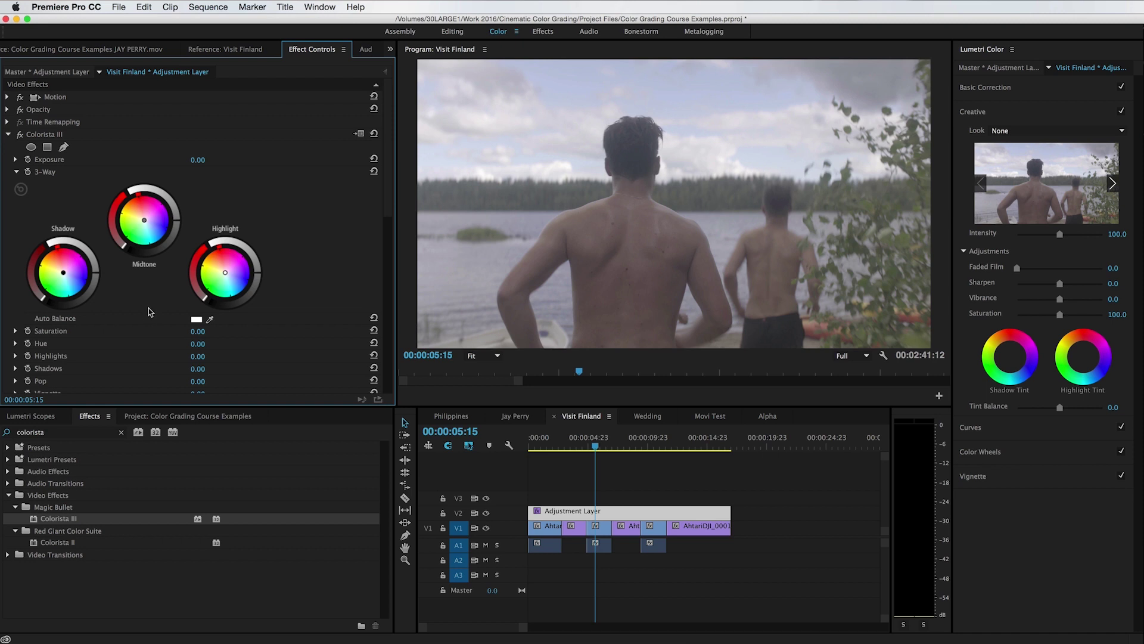
{"action": "left_click", "coordinate": [40, 412]}
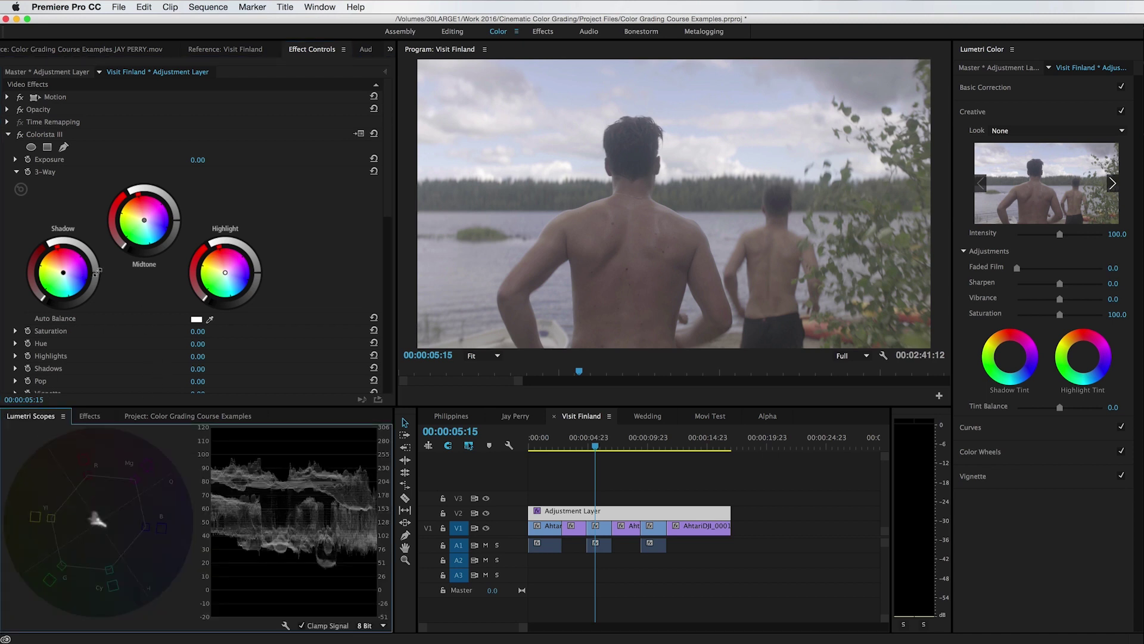
{"action": "left_click_drag", "start_coordinate": [95, 271], "coordinate": [93, 288]}
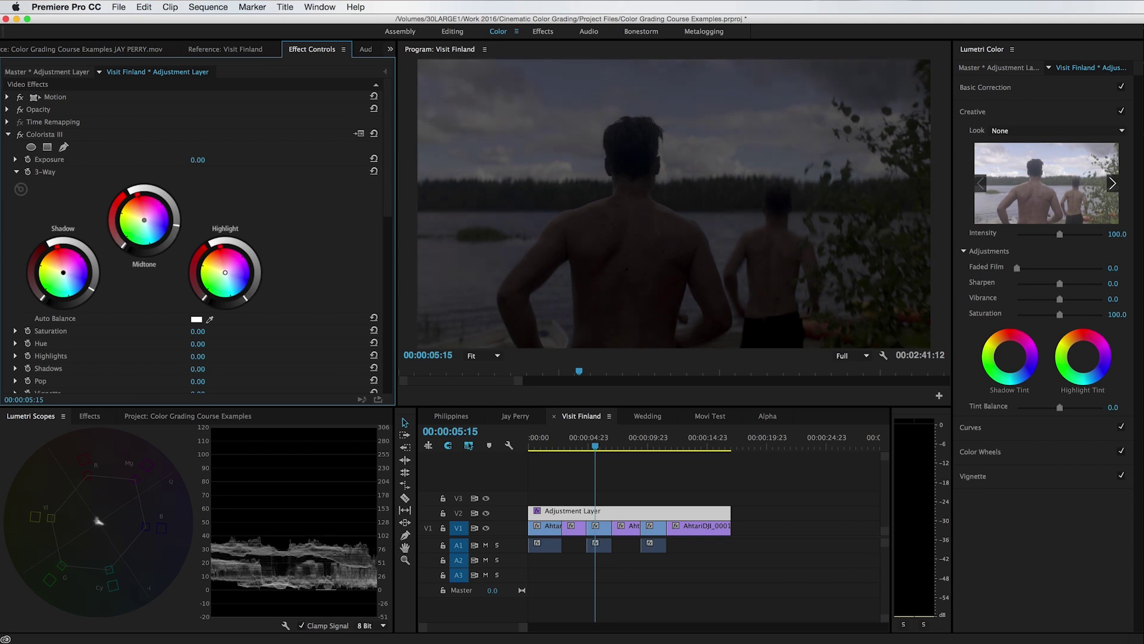
Scrub around 00:00:05:14 to check the darkened grade.
{"action": "left_click", "coordinate": [596, 438]}
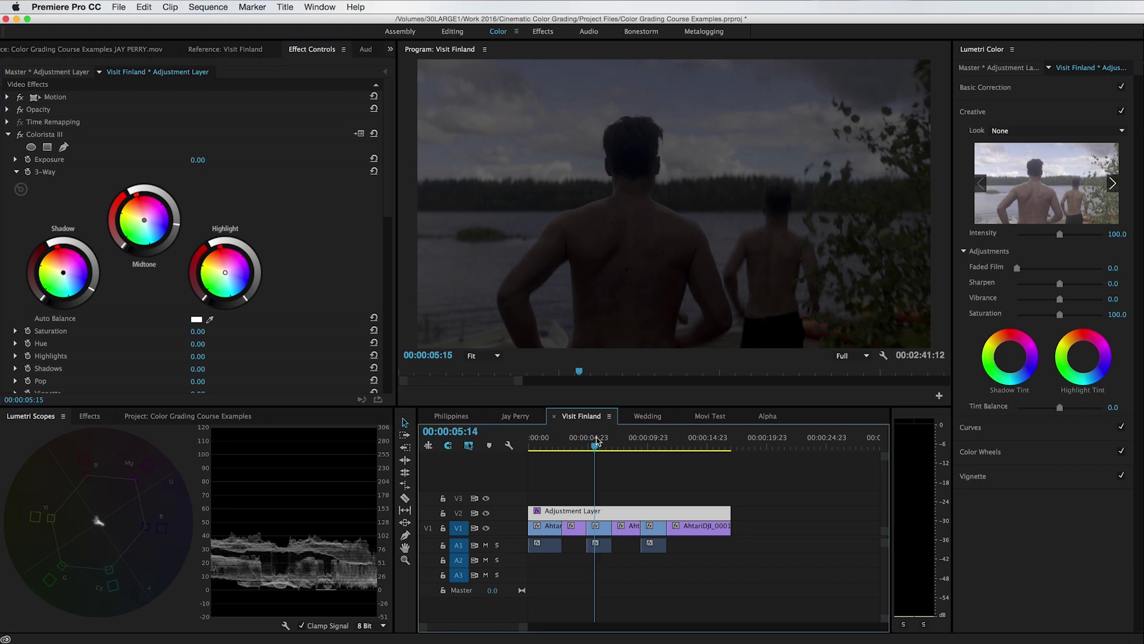
{"action": "left_click_drag", "start_coordinate": [597, 439], "coordinate": [597, 440]}
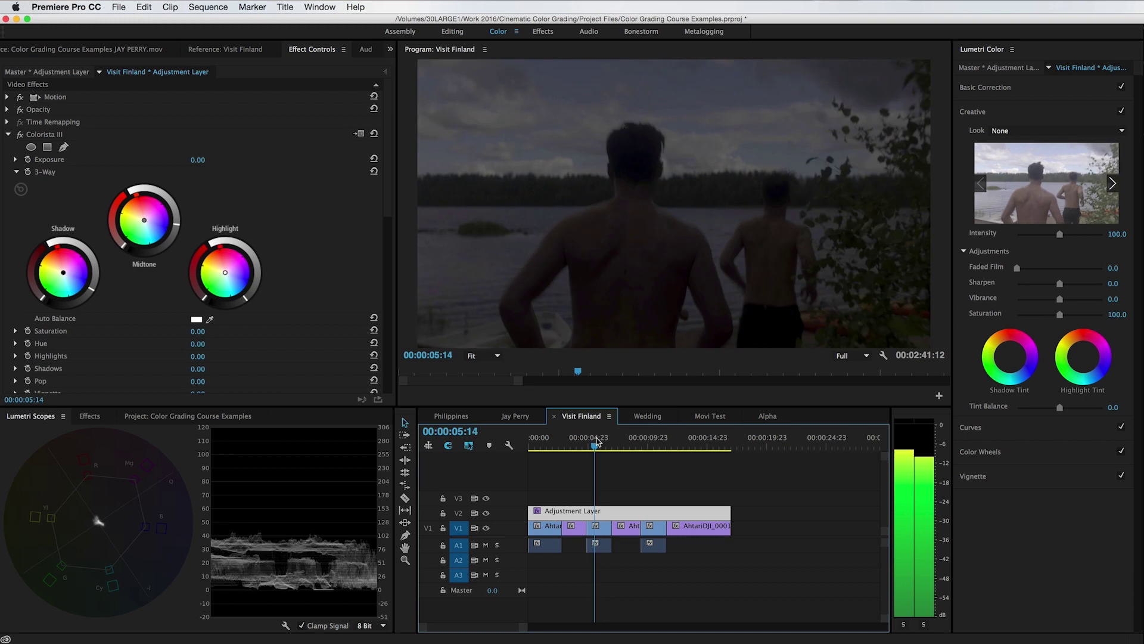
{"action": "left_click", "coordinate": [176, 224]}
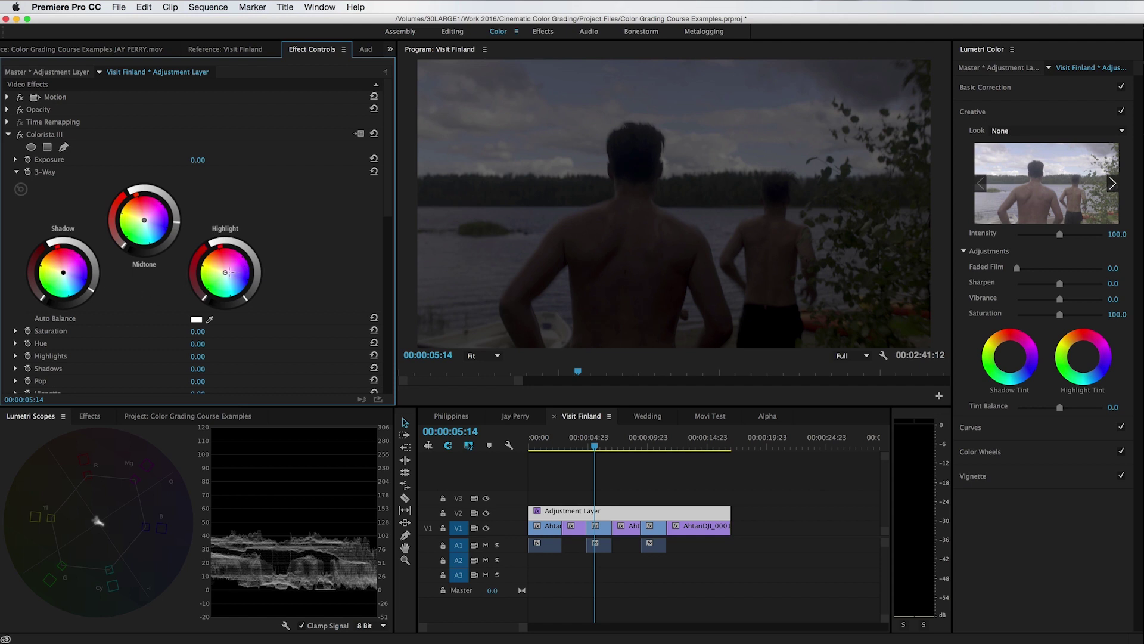
Push the Colorista III highlights and midtones toward cyan-blue and set Saturation to -19.00.
{"action": "left_click_drag", "start_coordinate": [225, 272], "coordinate": [231, 278]}
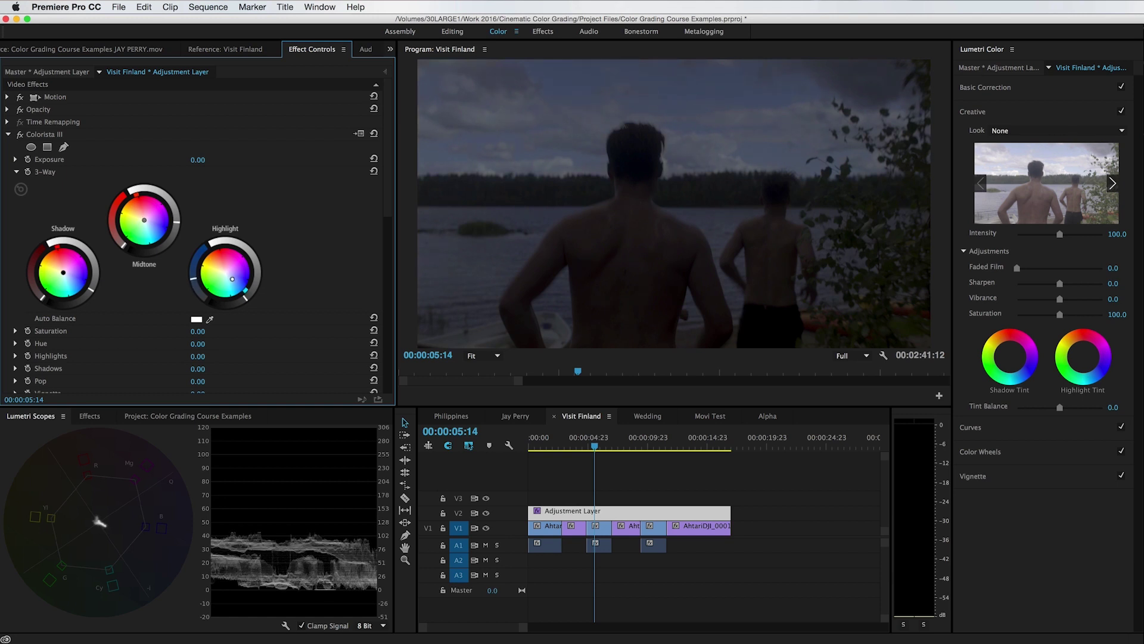
{"action": "left_click_drag", "start_coordinate": [143, 220], "coordinate": [147, 223]}
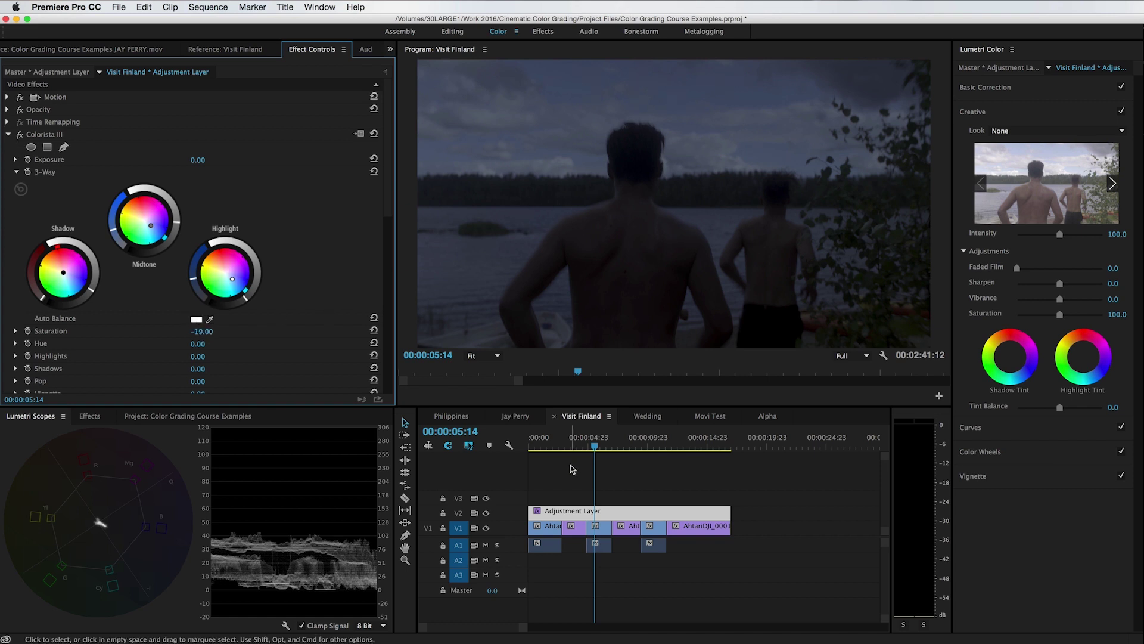
{"action": "left_click", "coordinate": [596, 448]}
{"action": "left_click_drag", "start_coordinate": [596, 448], "coordinate": [600, 447]}
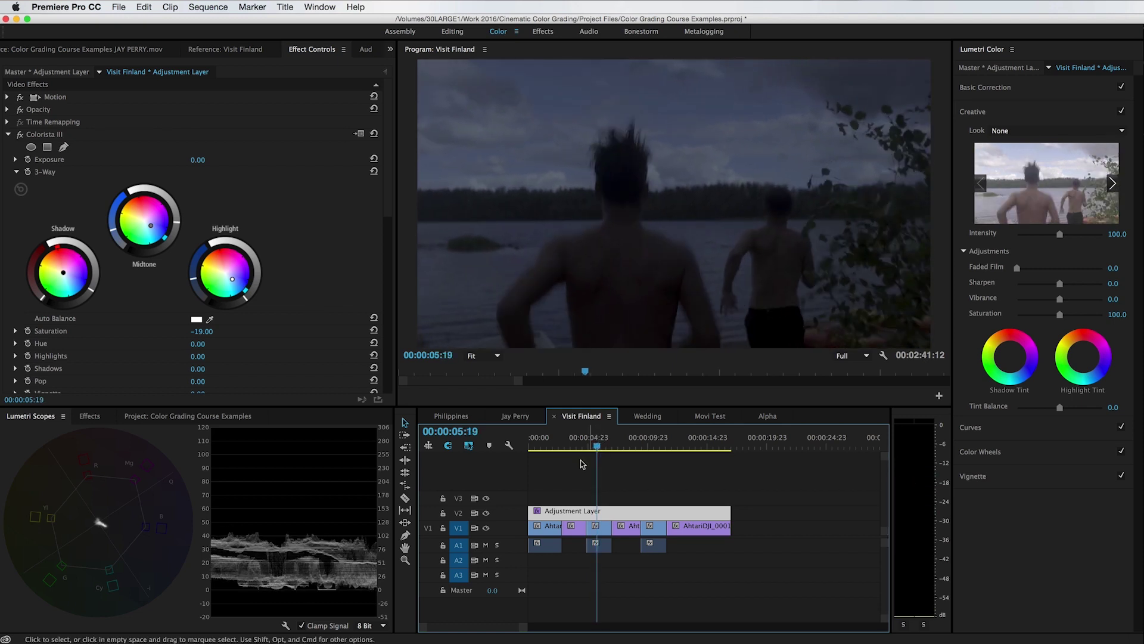
{"action": "left_click", "coordinate": [485, 513]}
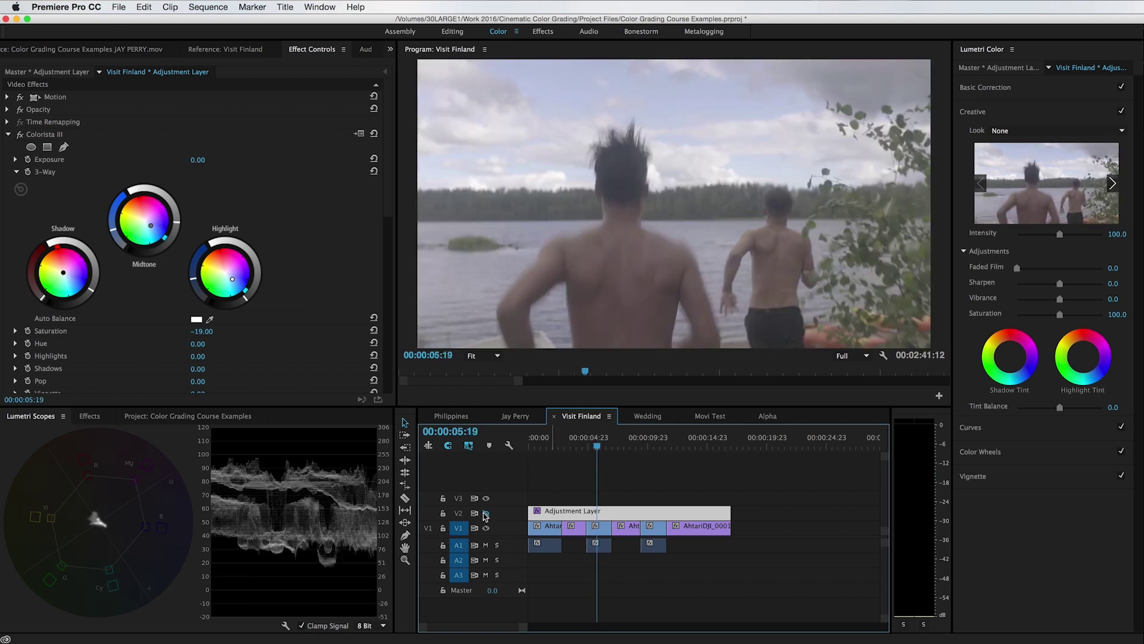
{"action": "left_click", "coordinate": [485, 513]}
{"action": "left_click", "coordinate": [486, 514]}
{"action": "left_click", "coordinate": [486, 514]}
{"action": "left_click", "coordinate": [486, 514]}
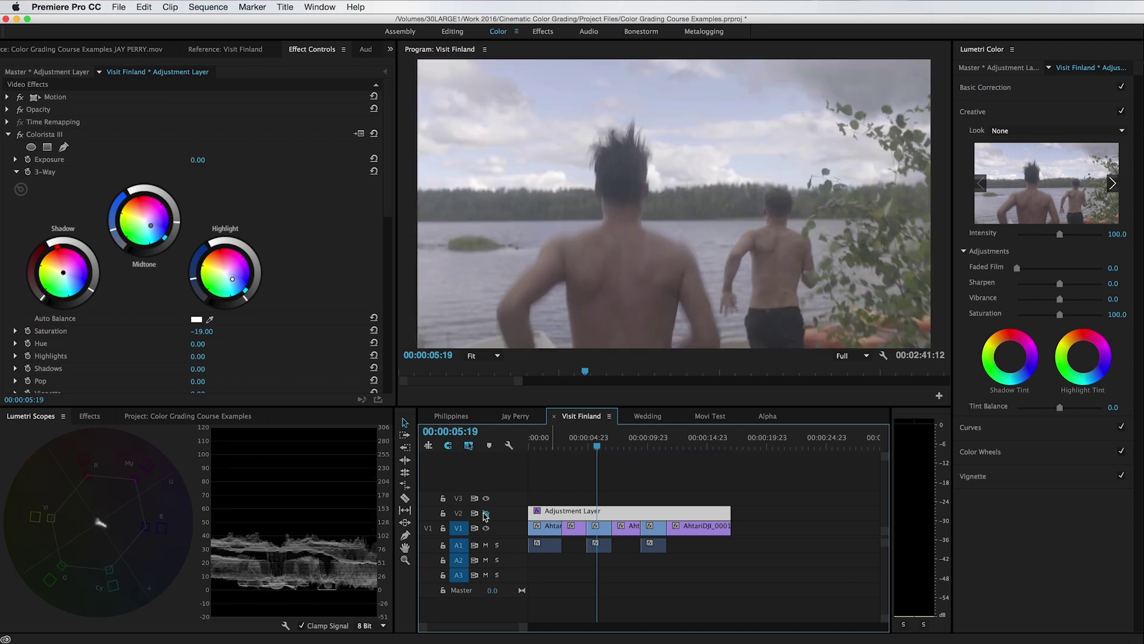
{"action": "left_click", "coordinate": [591, 447]}
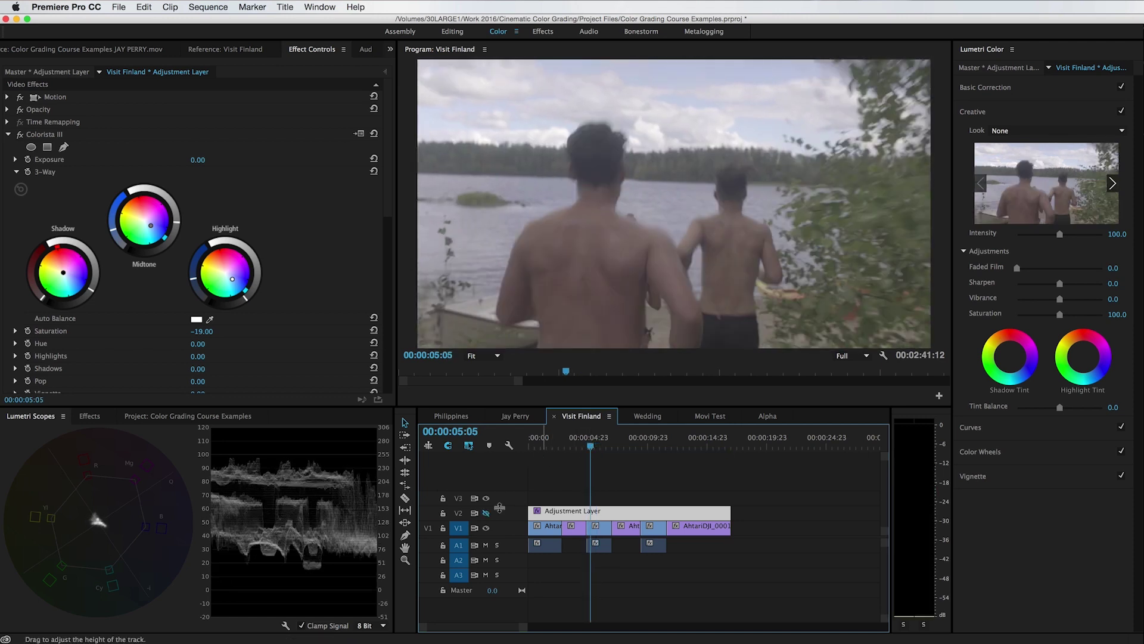
{"action": "left_click", "coordinate": [487, 514]}
{"action": "key", "text": "space"}
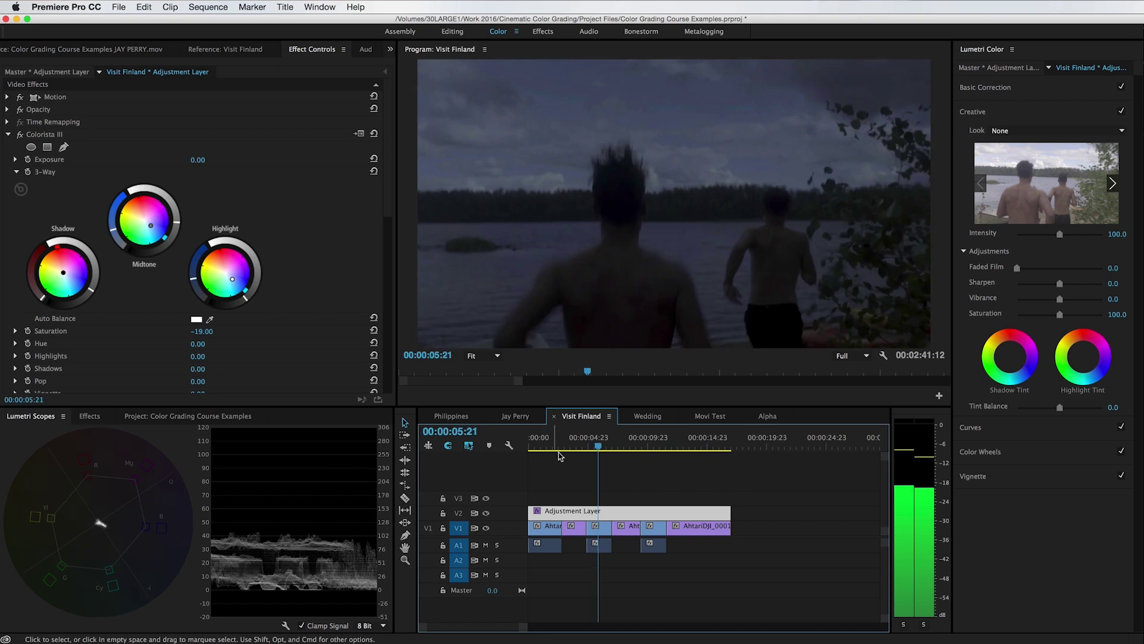
{"action": "left_click_drag", "start_coordinate": [607, 444], "coordinate": [548, 458]}
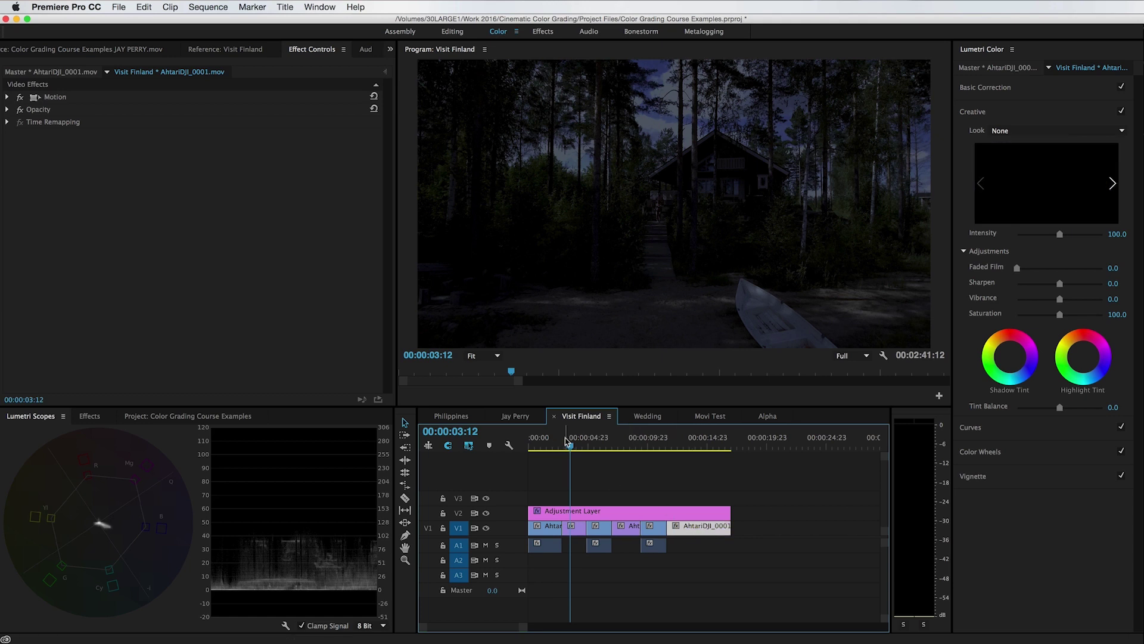
{"action": "left_click_drag", "start_coordinate": [622, 454], "coordinate": [539, 463]}
{"action": "left_click", "coordinate": [88, 415]}
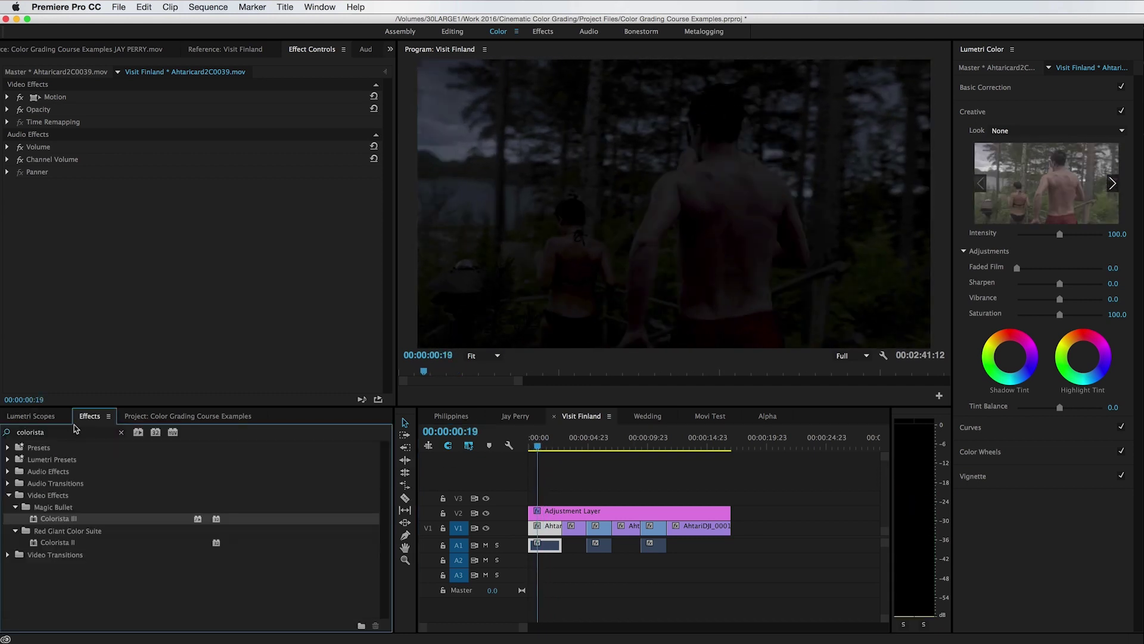
{"action": "left_click_drag", "start_coordinate": [30, 523], "coordinate": [544, 526]}
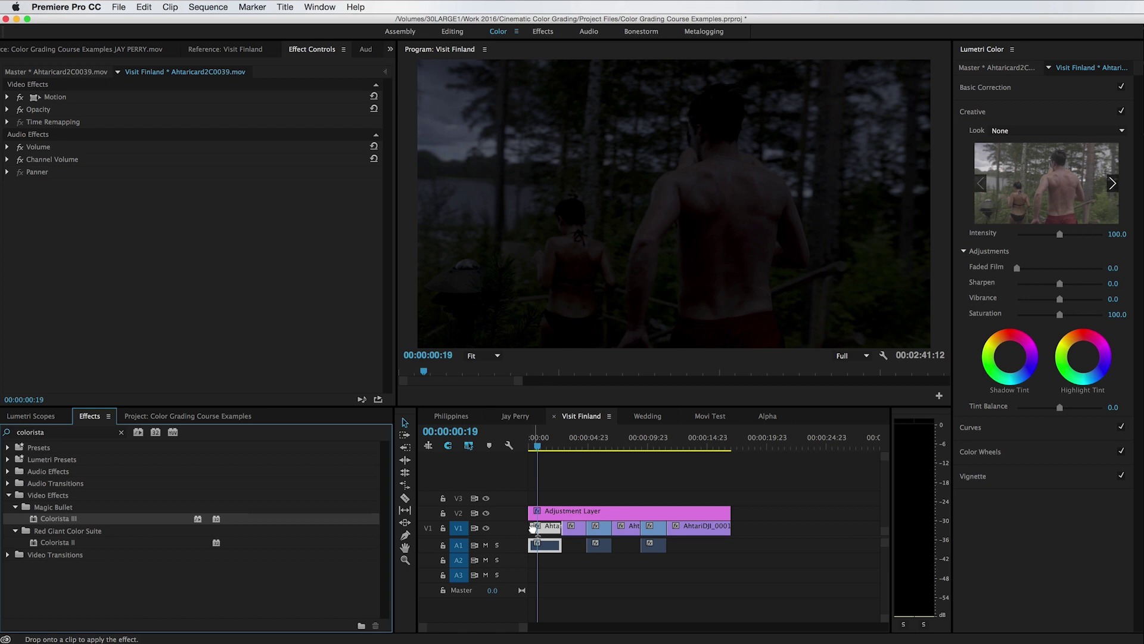
{"action": "left_click", "coordinate": [185, 226]}
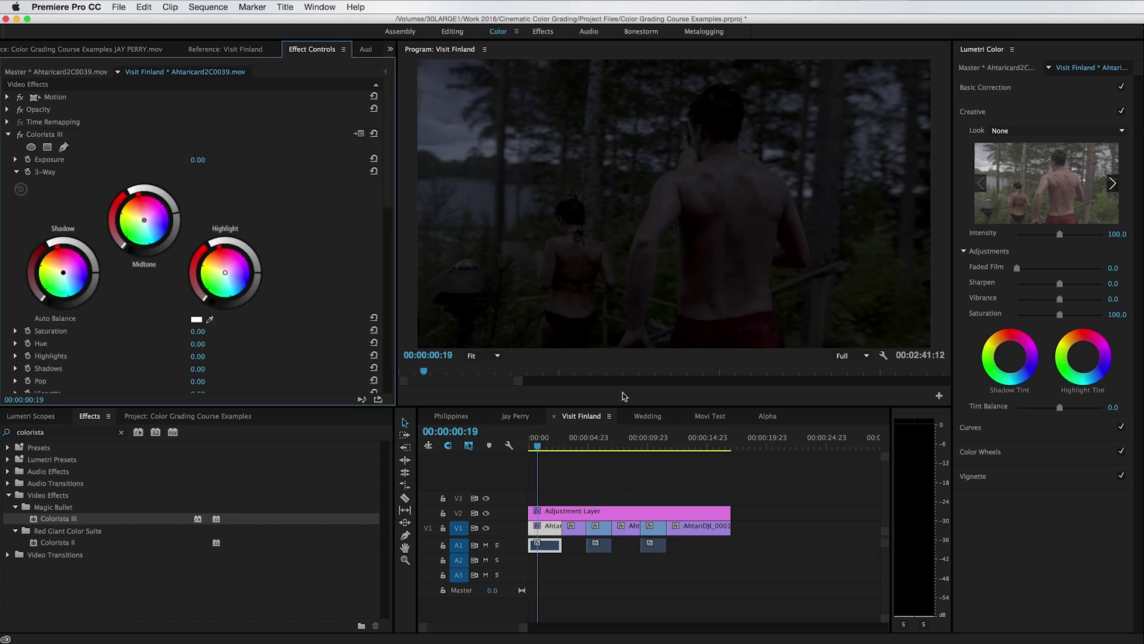
{"action": "left_click_drag", "start_coordinate": [551, 445], "coordinate": [531, 447]}
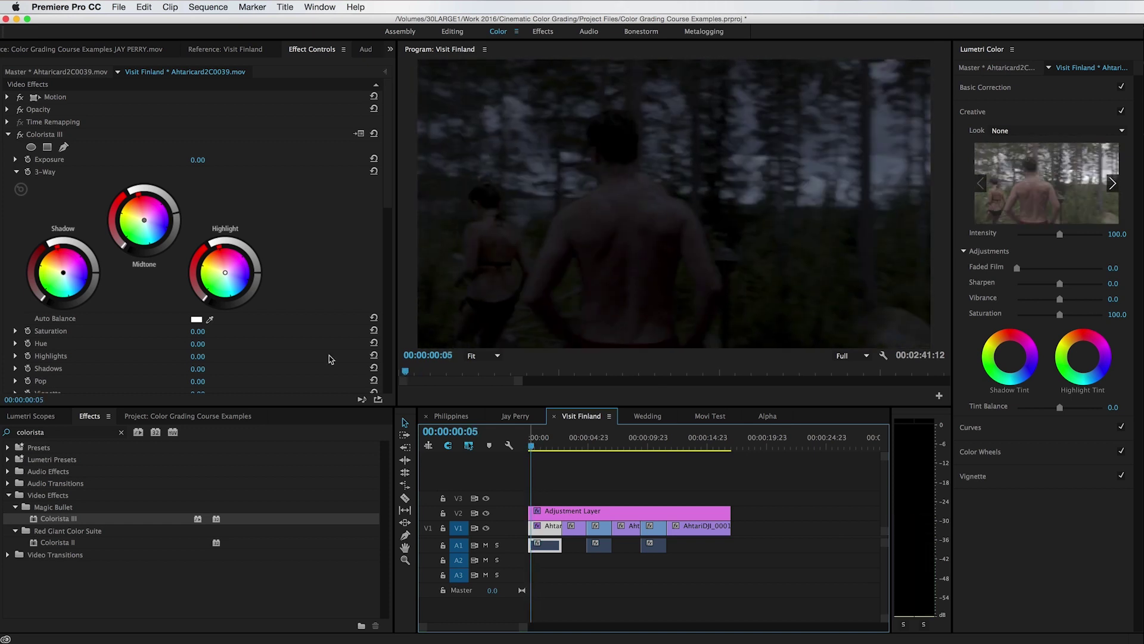
{"action": "left_click", "coordinate": [100, 277]}
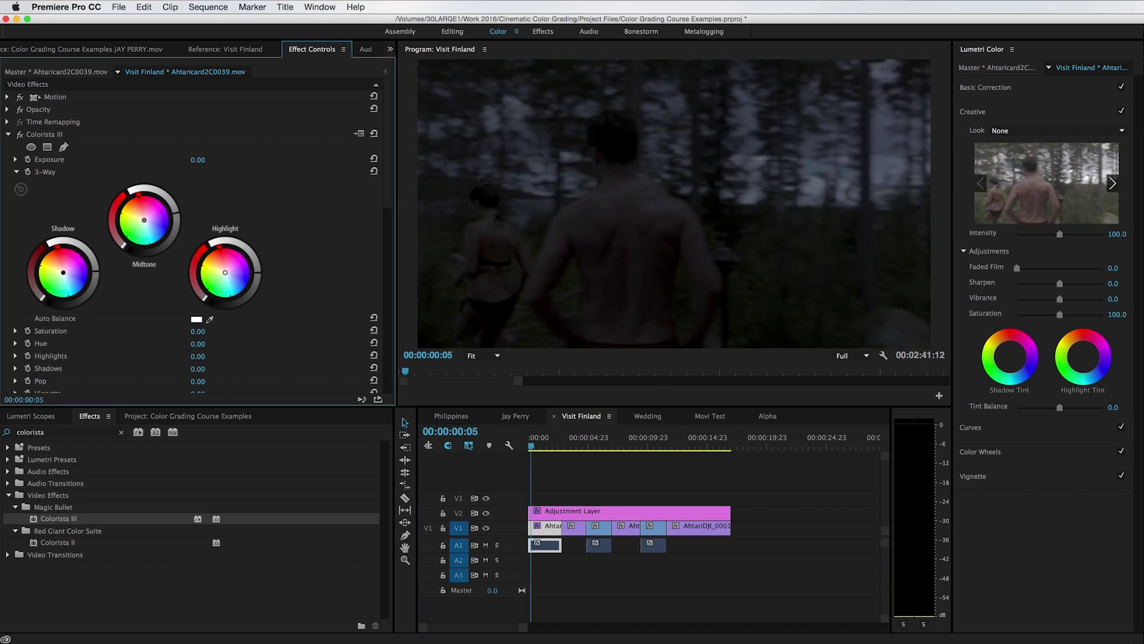
{"action": "key", "text": "space"}
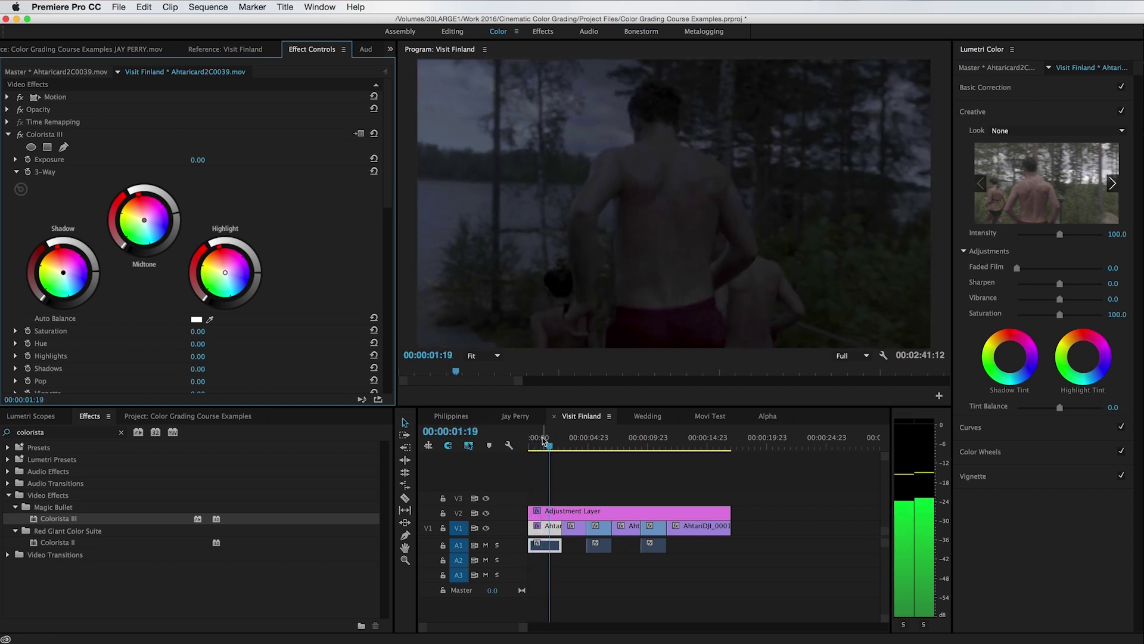
{"action": "left_click_drag", "start_coordinate": [543, 439], "coordinate": [549, 444]}
{"action": "left_click", "coordinate": [487, 513]}
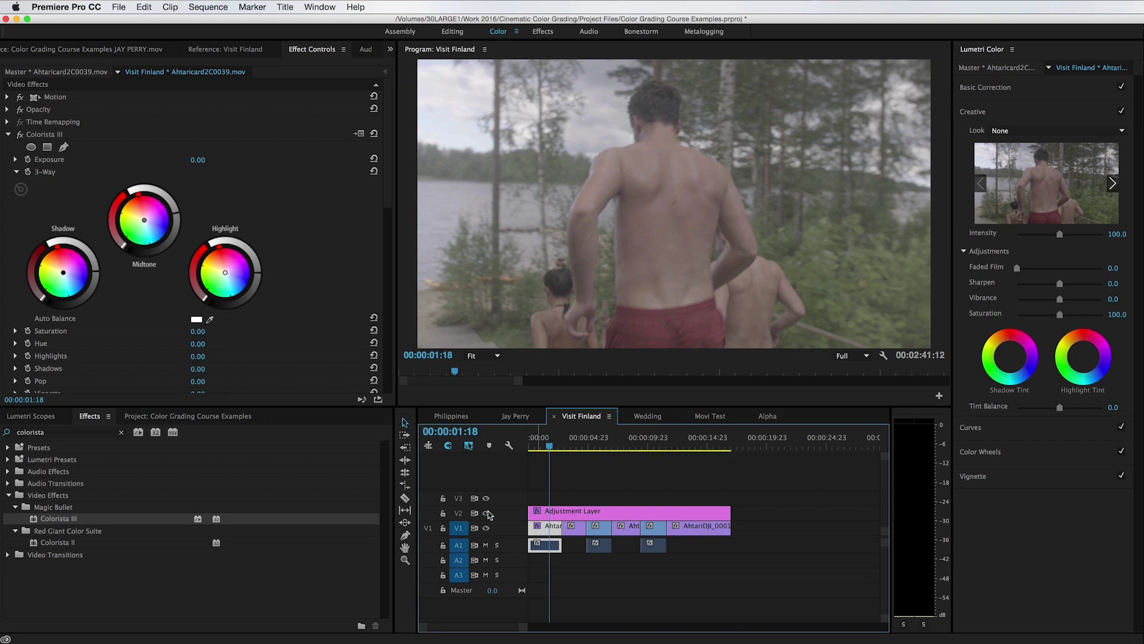
{"action": "left_click", "coordinate": [487, 513]}
{"action": "key", "text": "space"}
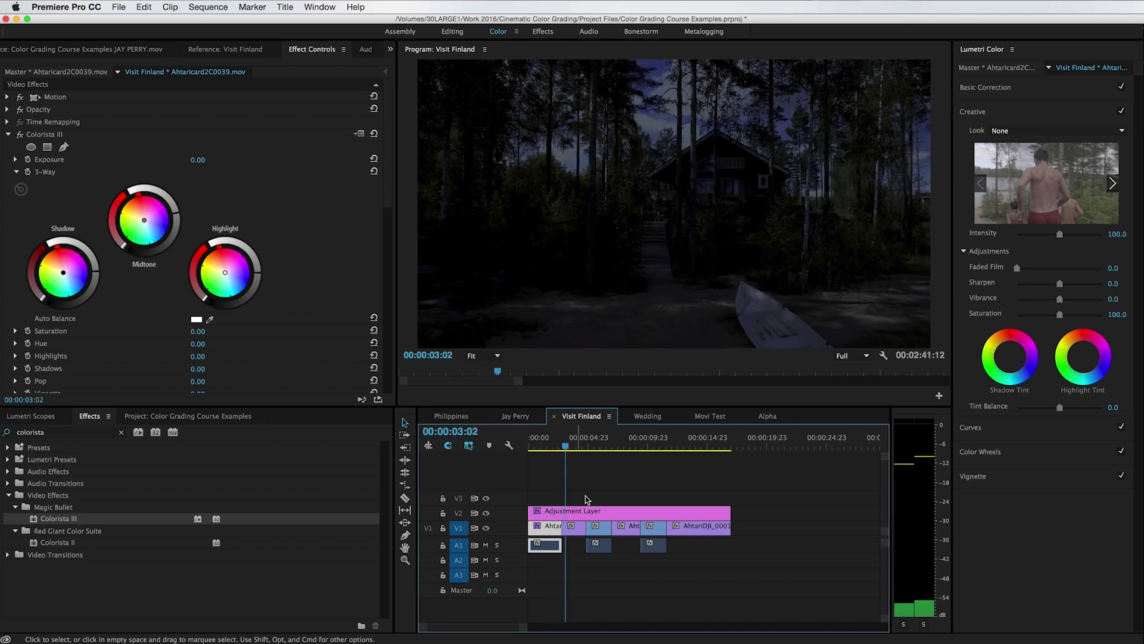
{"action": "left_click_drag", "start_coordinate": [596, 443], "coordinate": [649, 452]}
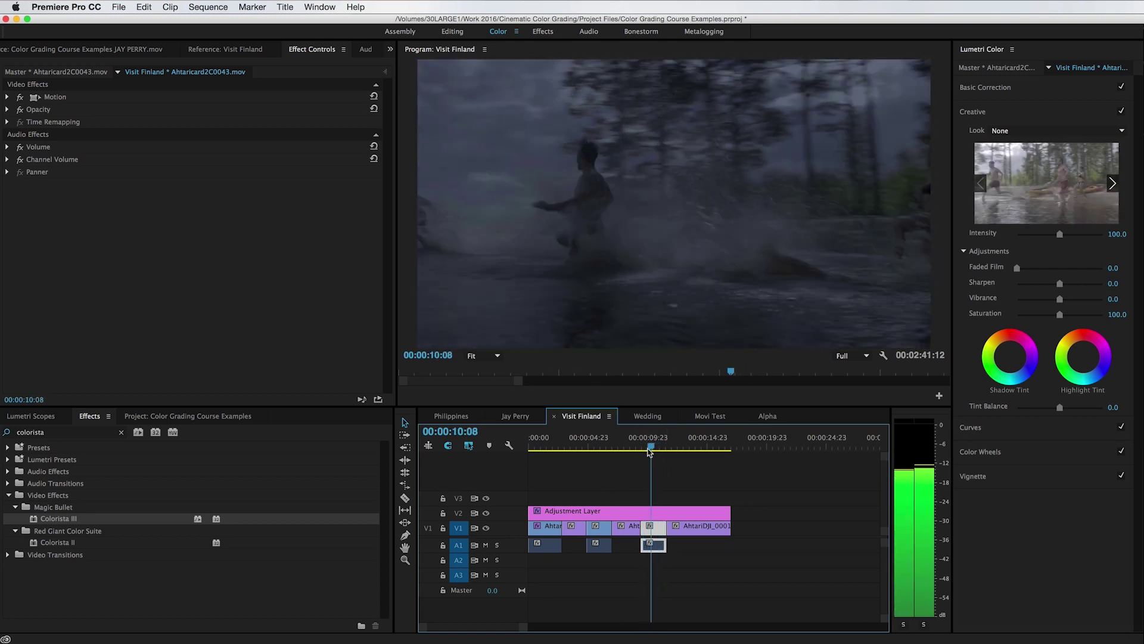
{"action": "key", "text": "space"}
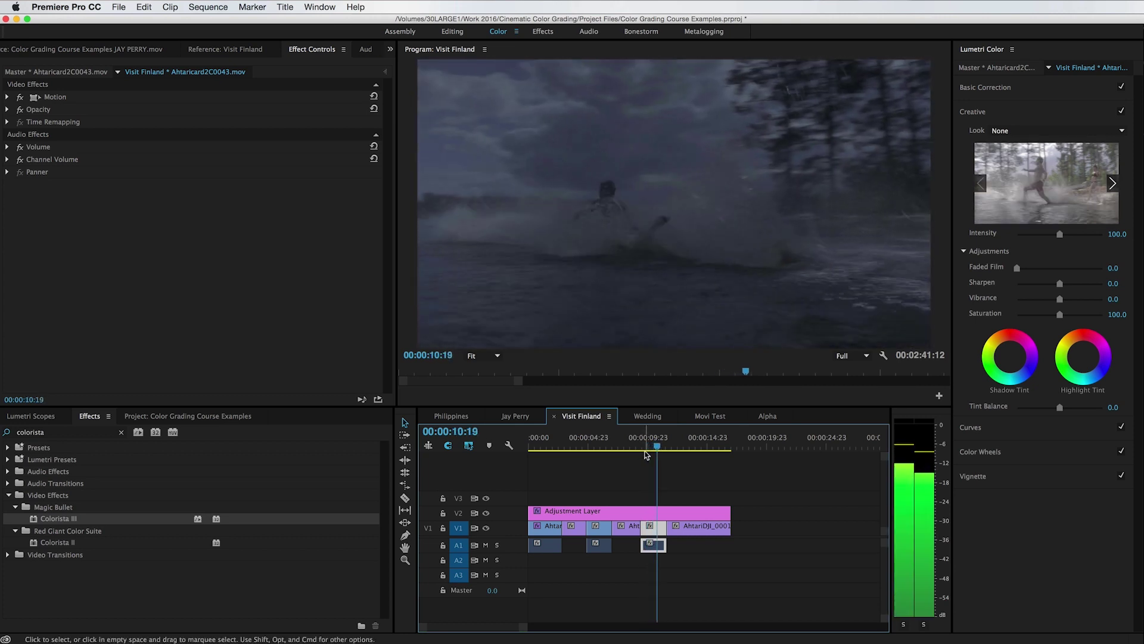
{"action": "left_click", "coordinate": [604, 452]}
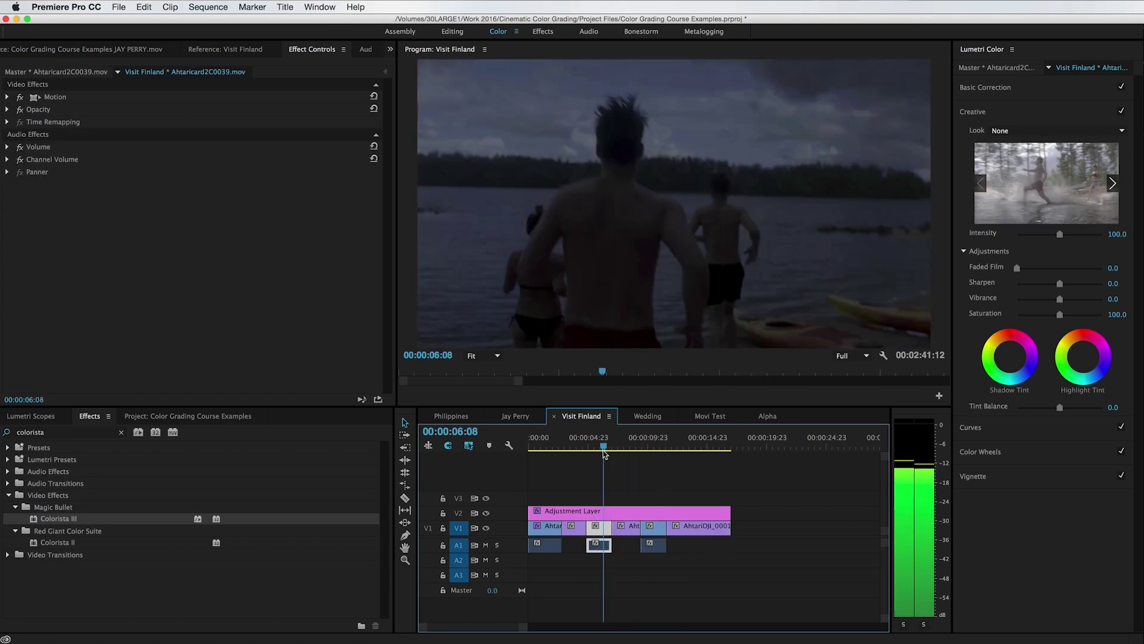
{"action": "left_click_drag", "start_coordinate": [604, 453], "coordinate": [576, 450]}
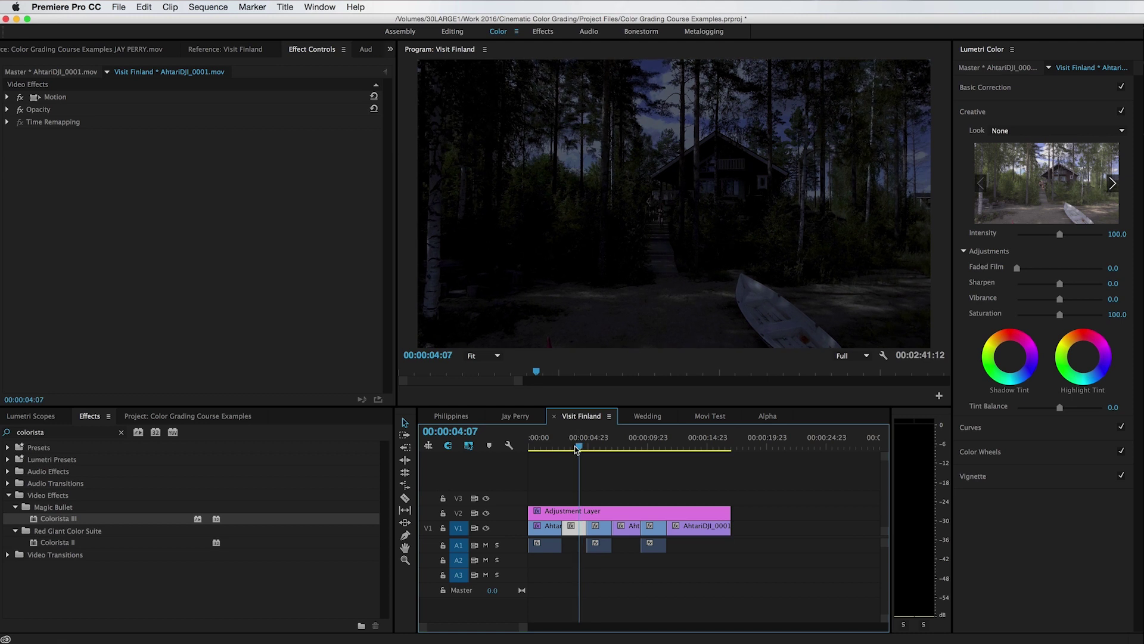
Apply Colorista III to the AhtariDJI_0001 cabin clip and show the vectorscope and waveform.
{"action": "left_click_drag", "start_coordinate": [32, 520], "coordinate": [581, 530]}
{"action": "left_click", "coordinate": [31, 417]}
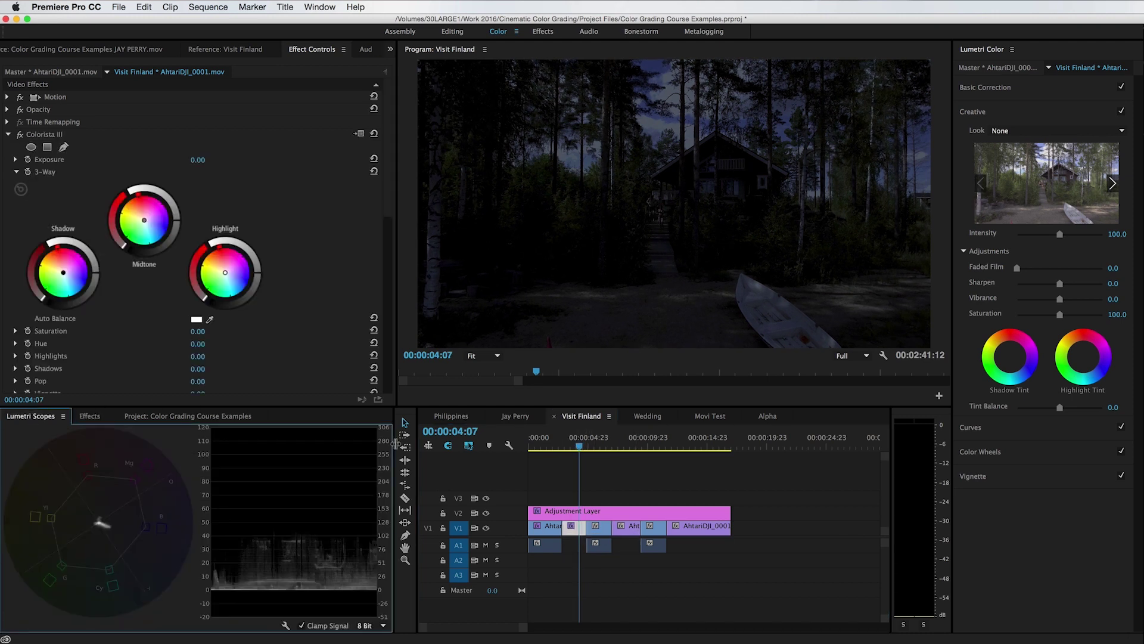
{"action": "left_click", "coordinate": [98, 273]}
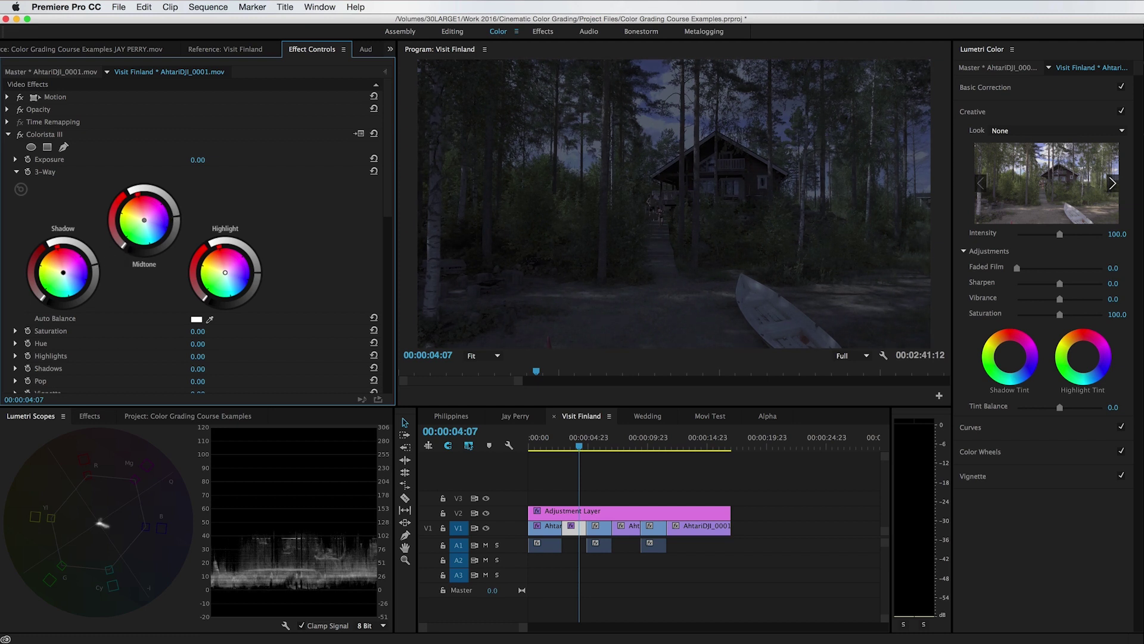
{"action": "left_click_drag", "start_coordinate": [579, 446], "coordinate": [558, 462]}
Replay the cut from the lake shot into the cabin clip to compare them.
{"action": "key", "text": "space"}
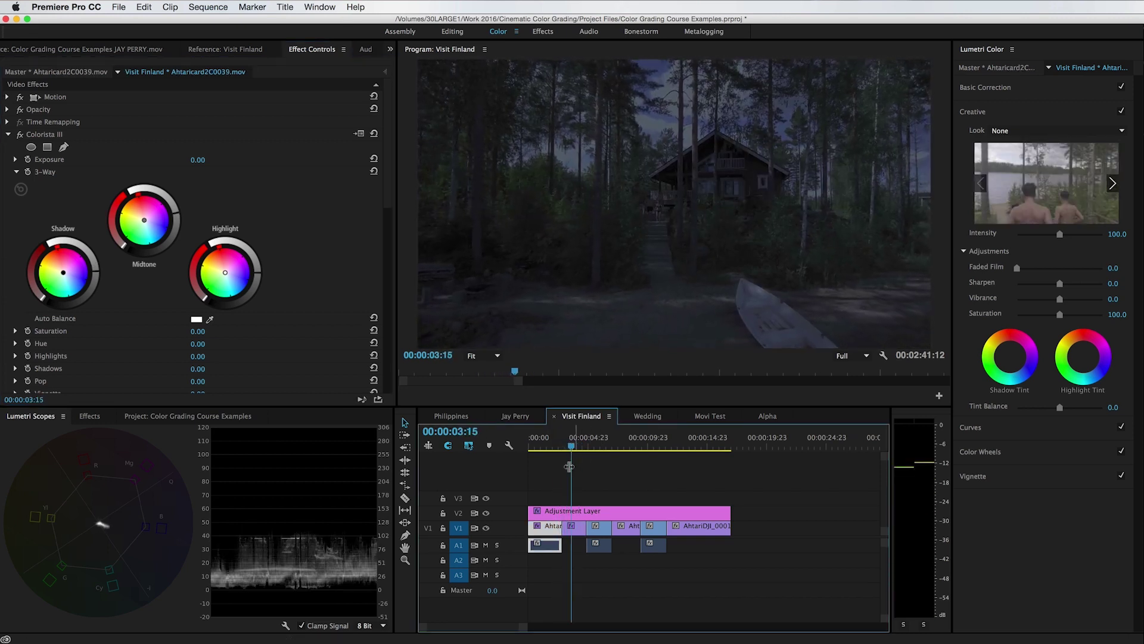
{"action": "left_click", "coordinate": [559, 451]}
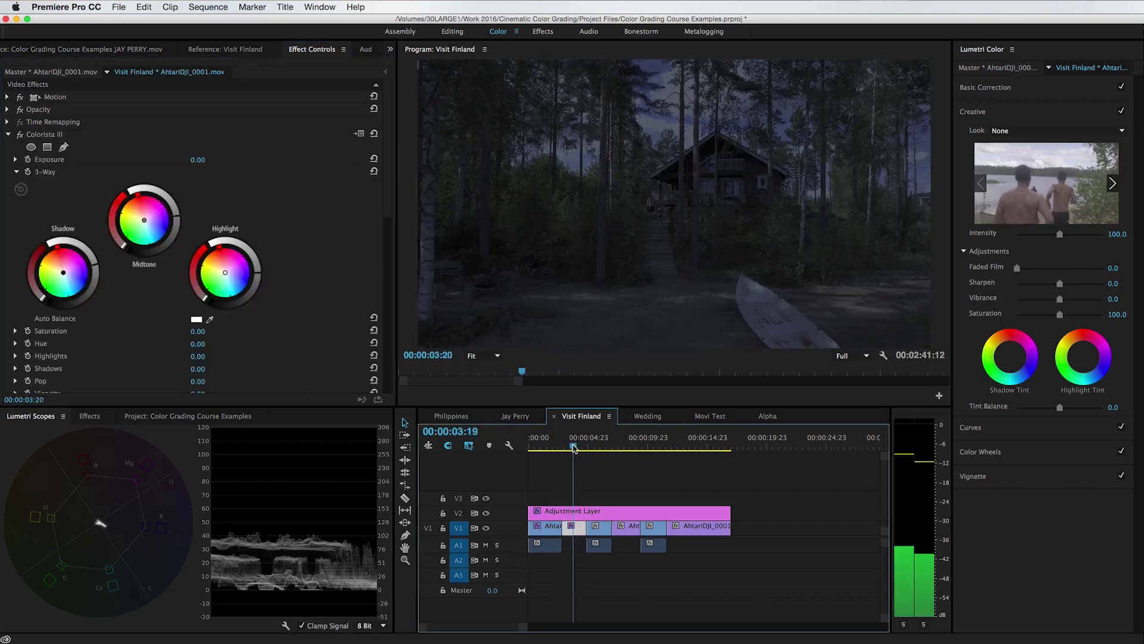
{"action": "left_click", "coordinate": [559, 451]}
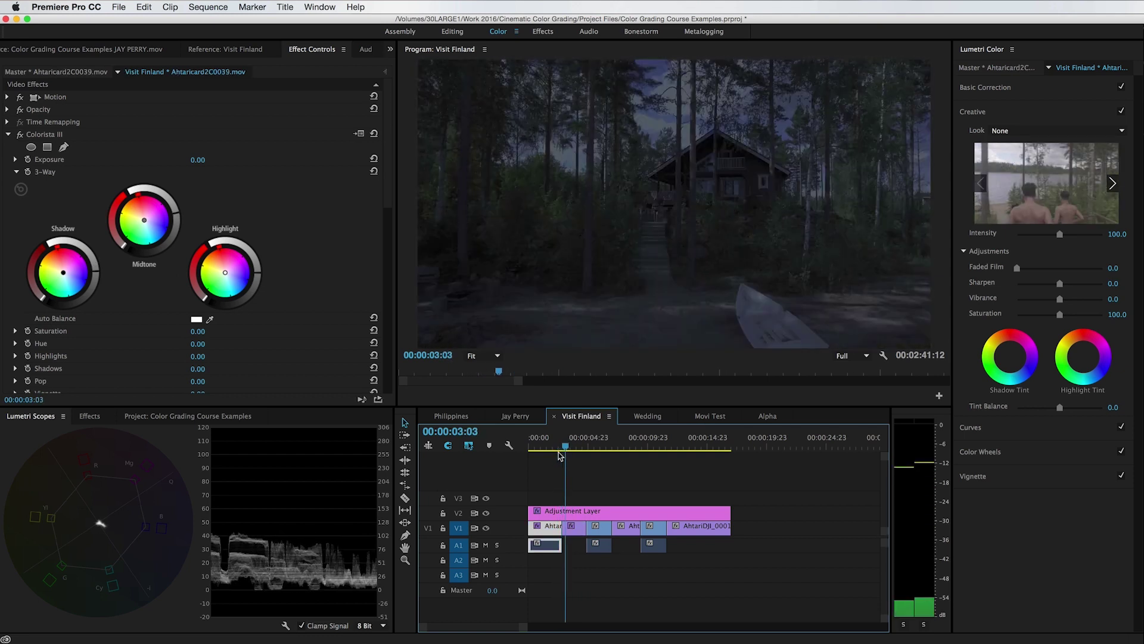
{"action": "key", "text": "space"}
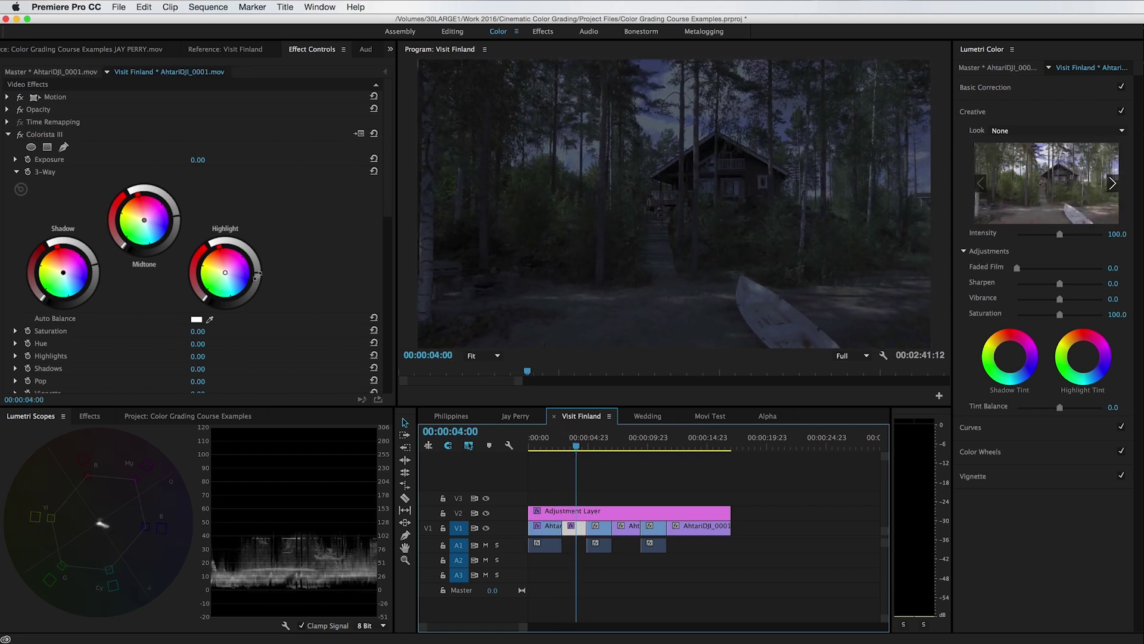
Raise the cabin clip's Colorista III Highlight wheel, comparing it against the lakeside clip.
{"action": "left_click", "coordinate": [256, 275]}
{"action": "left_click_drag", "start_coordinate": [257, 275], "coordinate": [257, 271]}
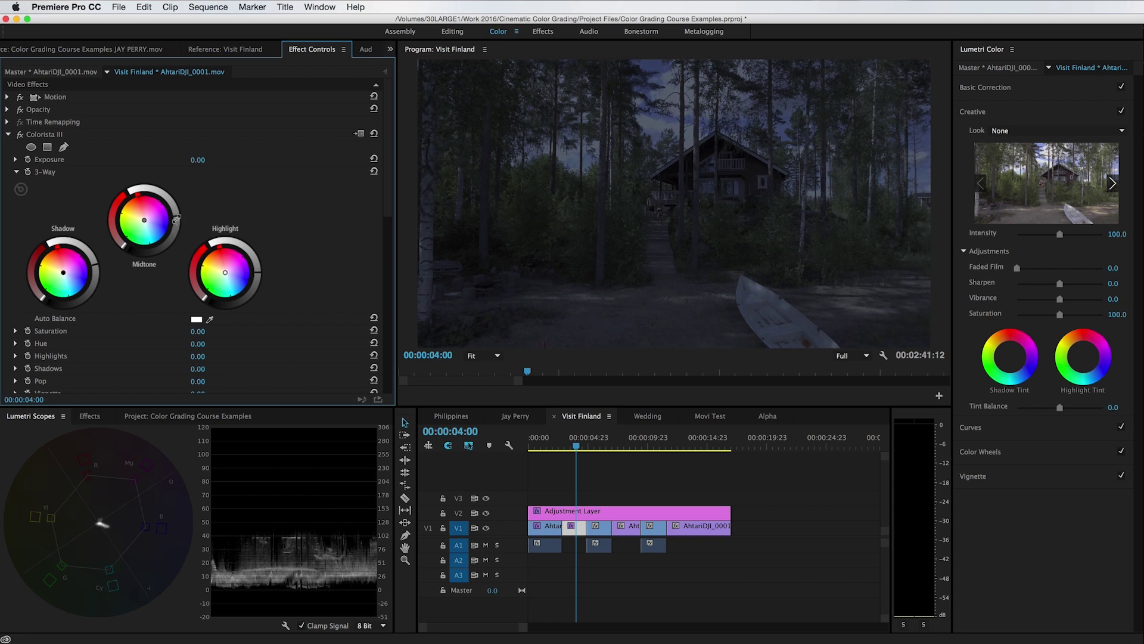
{"action": "left_click_drag", "start_coordinate": [574, 448], "coordinate": [560, 448]}
{"action": "left_click", "coordinate": [572, 451]}
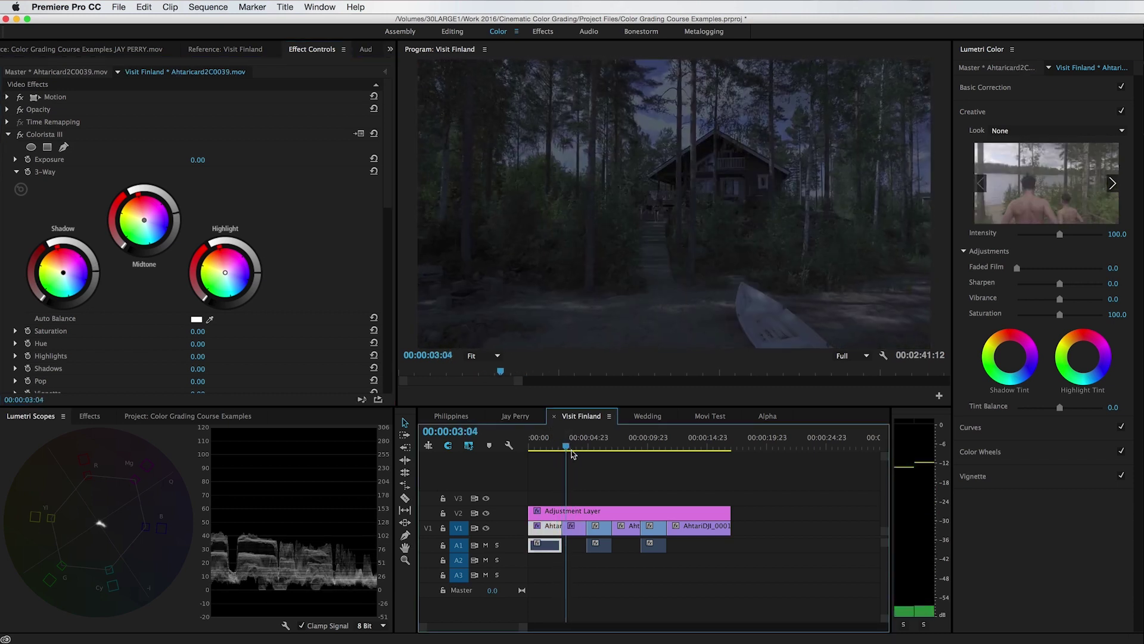
{"action": "left_click", "coordinate": [93, 265]}
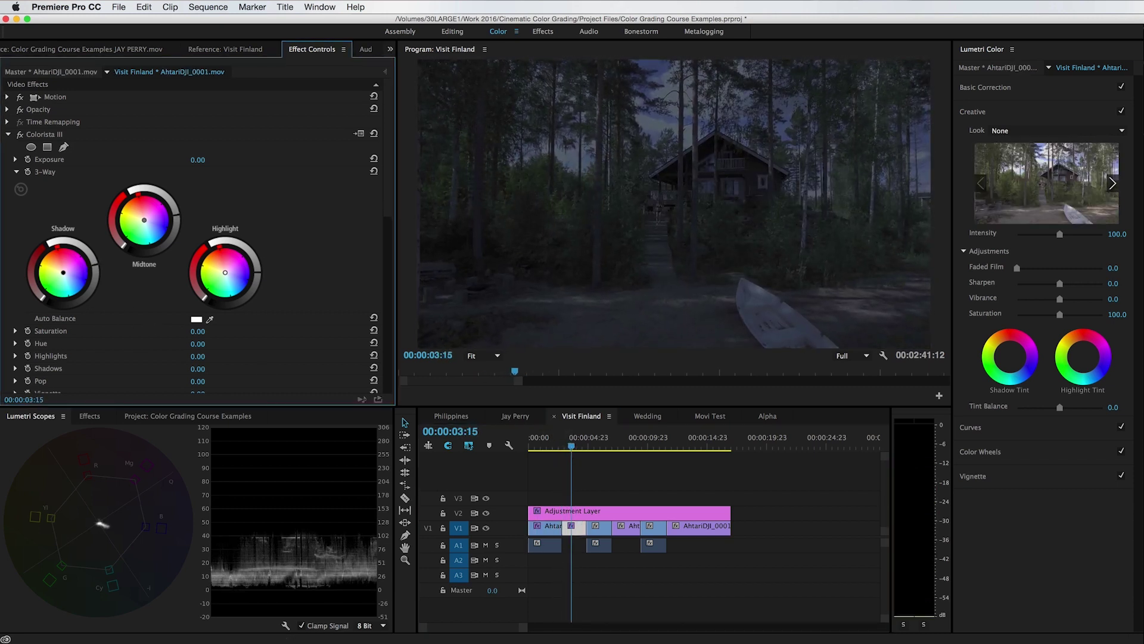
{"action": "left_click", "coordinate": [560, 448]}
{"action": "left_click_drag", "start_coordinate": [559, 450], "coordinate": [566, 454]}
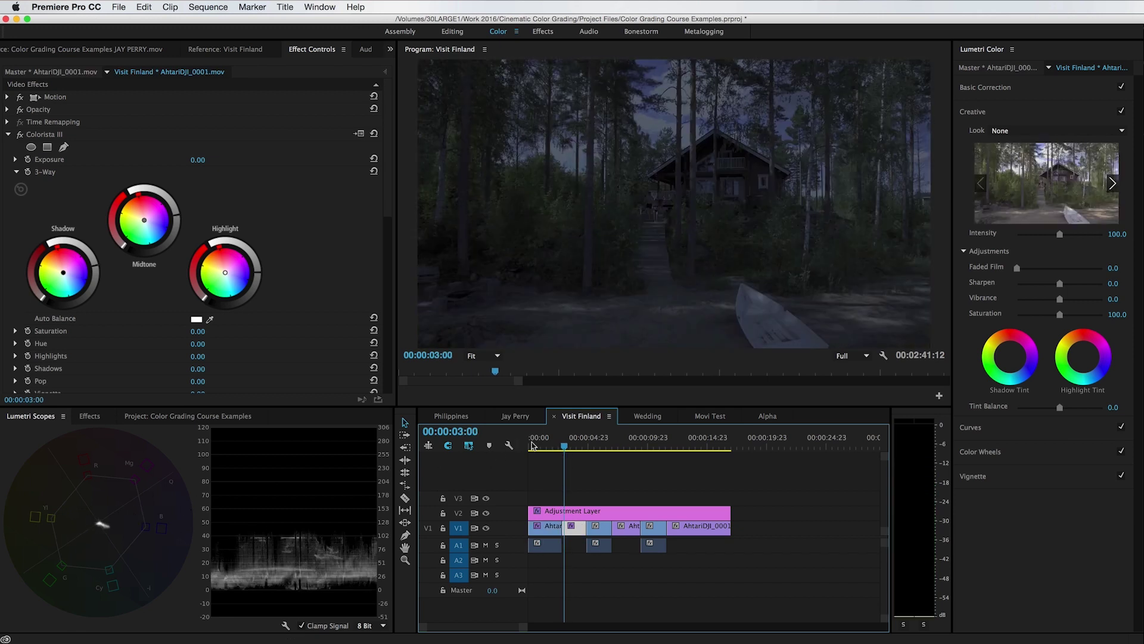
Lower the cabin clip's Colorista III Saturation to -39, comparing it with the lake shot.
{"action": "left_click_drag", "start_coordinate": [560, 444], "coordinate": [566, 450]}
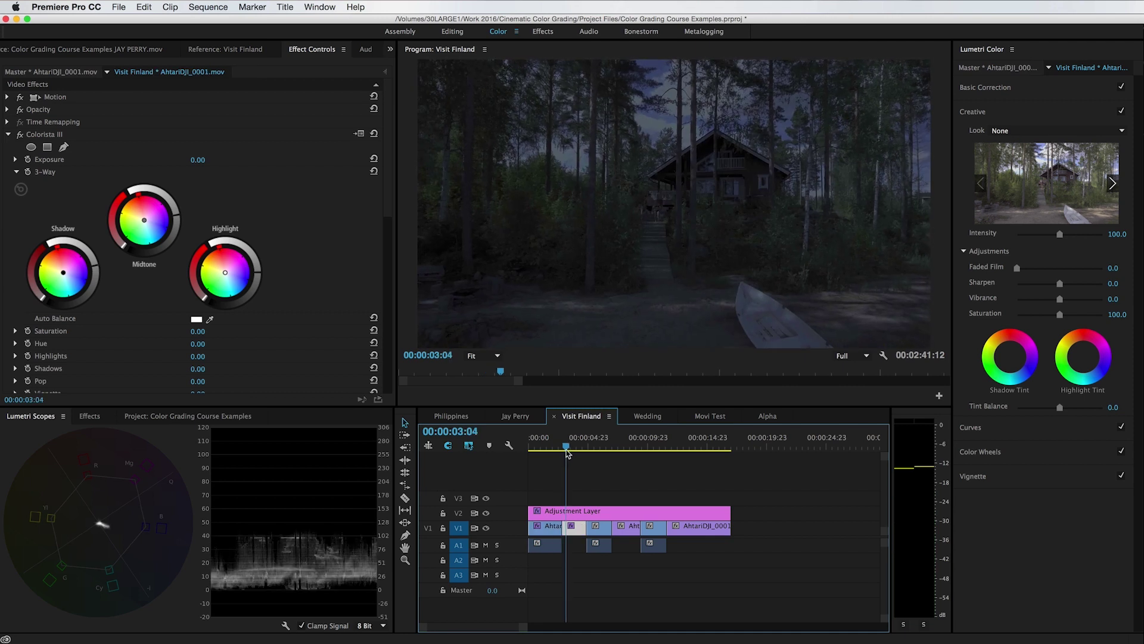
{"action": "left_click_drag", "start_coordinate": [197, 332], "coordinate": [192, 331]}
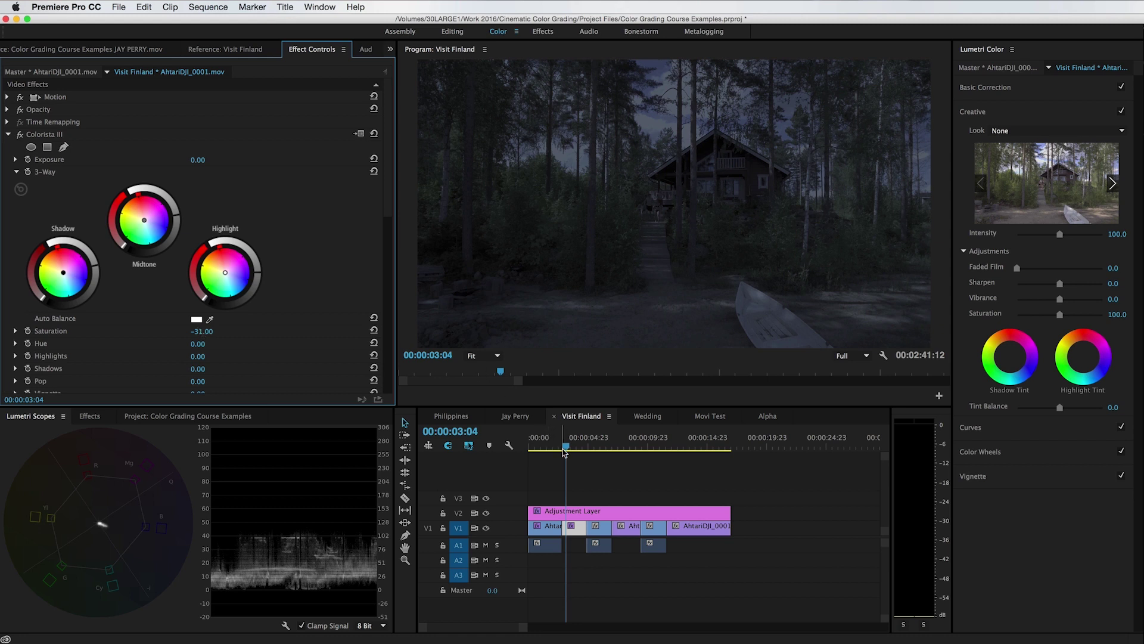
{"action": "left_click_drag", "start_coordinate": [564, 452], "coordinate": [568, 450]}
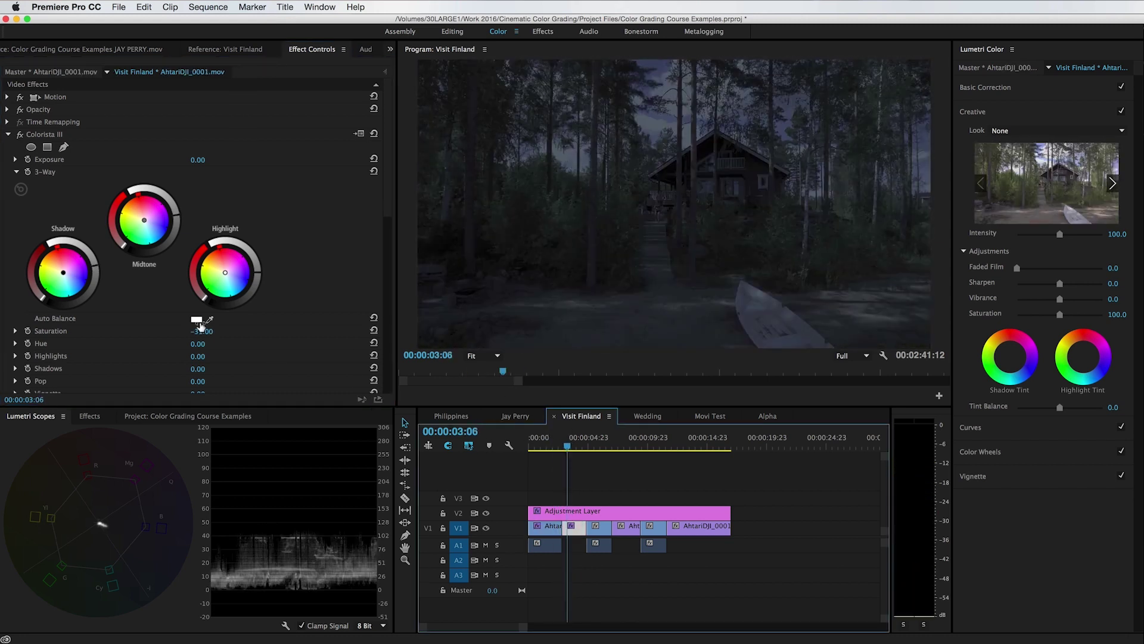
{"action": "left_click_drag", "start_coordinate": [204, 332], "coordinate": [199, 332]}
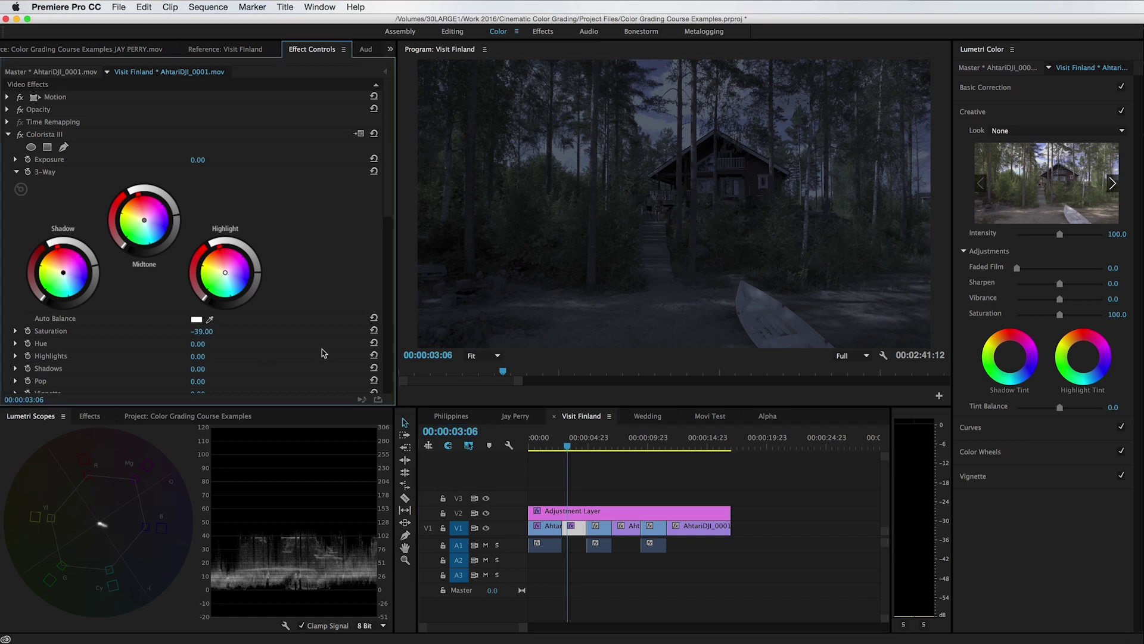
{"action": "left_click_drag", "start_coordinate": [558, 450], "coordinate": [575, 450]}
{"action": "left_click", "coordinate": [576, 525]}
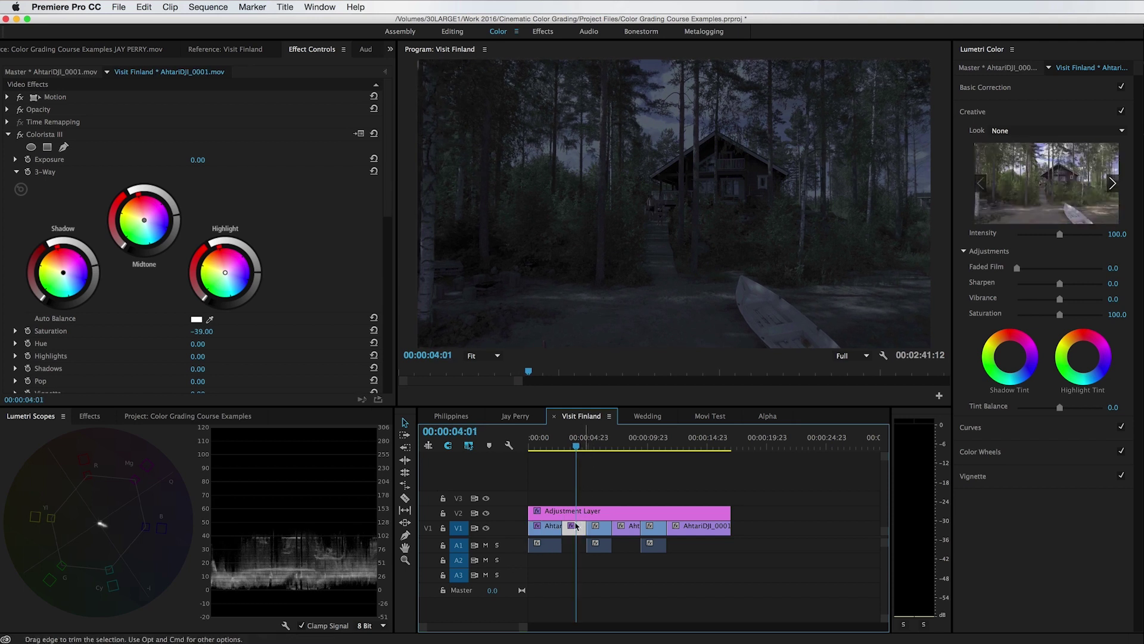
{"action": "left_click_drag", "start_coordinate": [575, 447], "coordinate": [571, 443]}
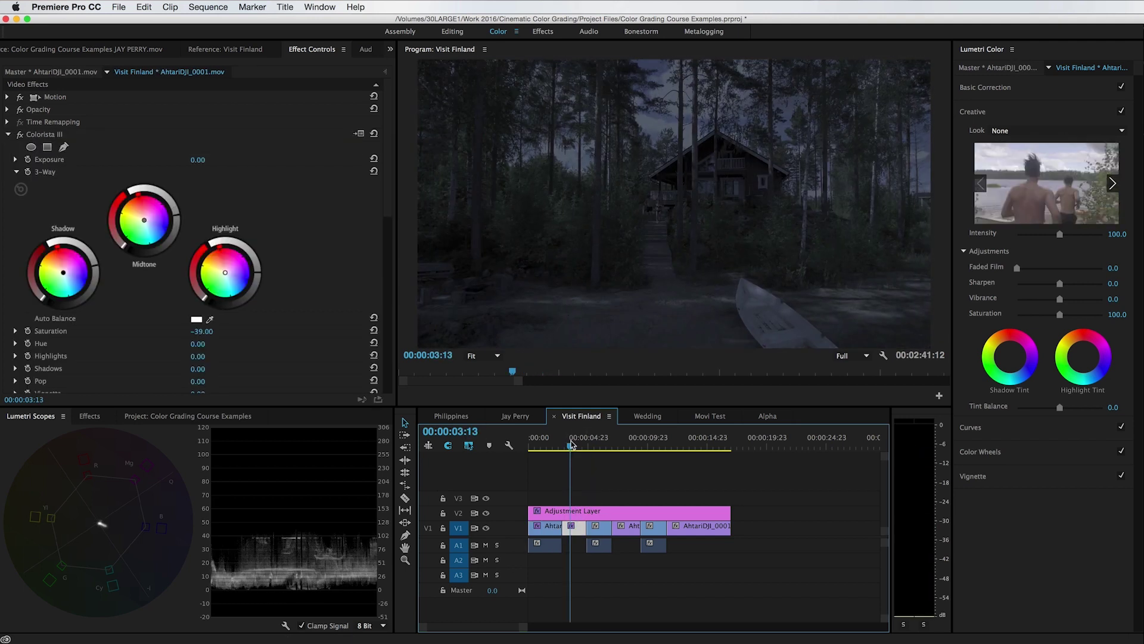
{"action": "left_click", "coordinate": [175, 214]}
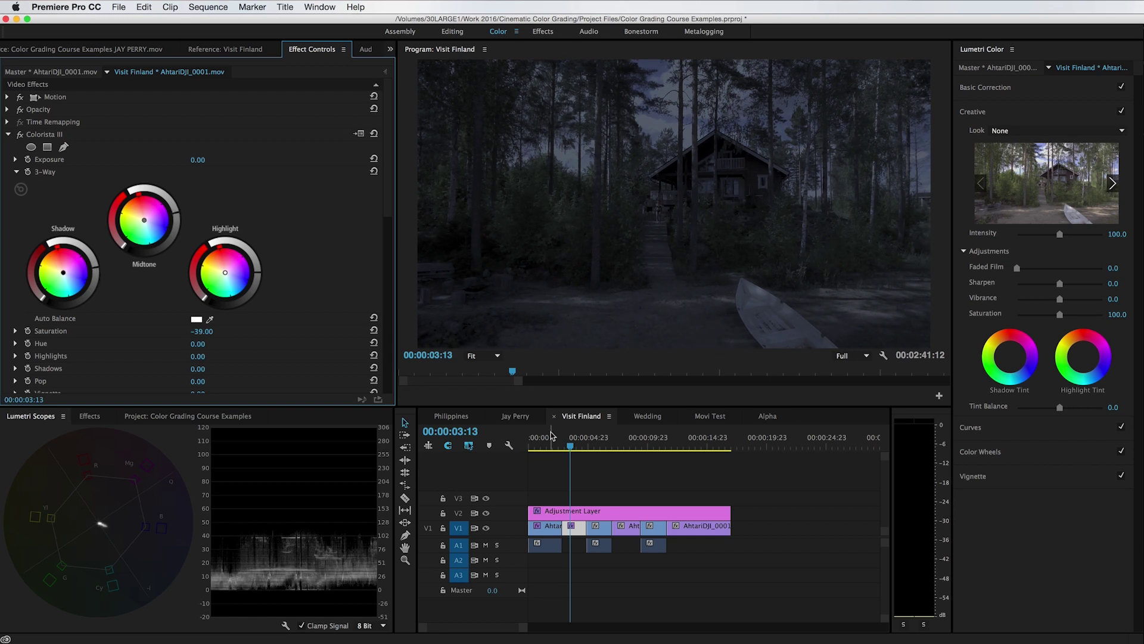
{"action": "left_click_drag", "start_coordinate": [570, 446], "coordinate": [620, 447]}
{"action": "key", "text": "space"}
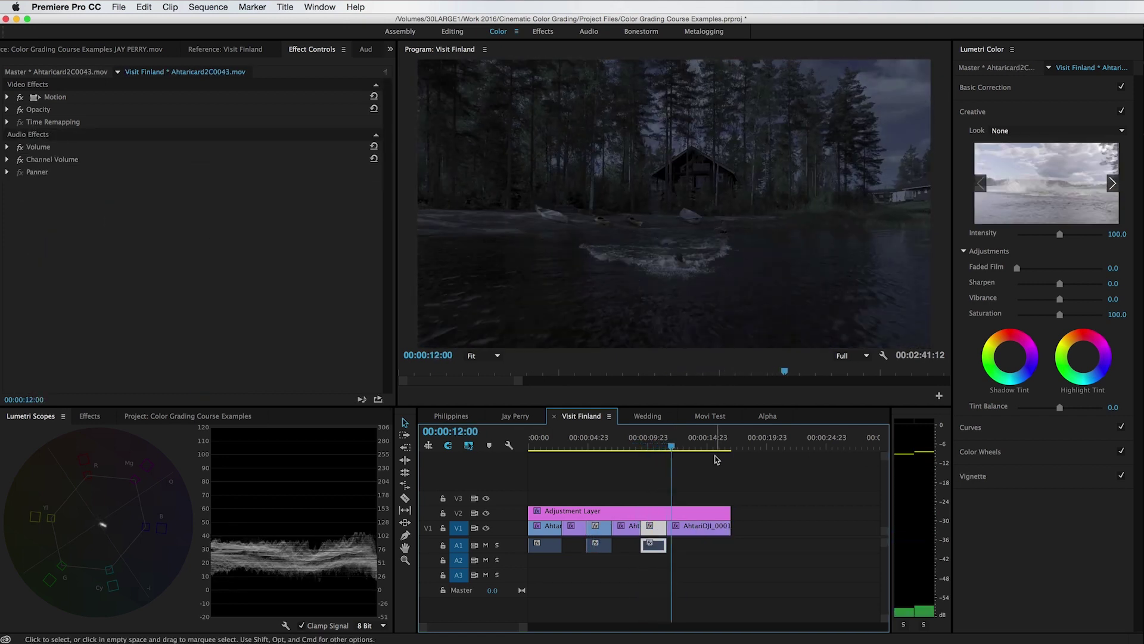
{"action": "left_click", "coordinate": [733, 464]}
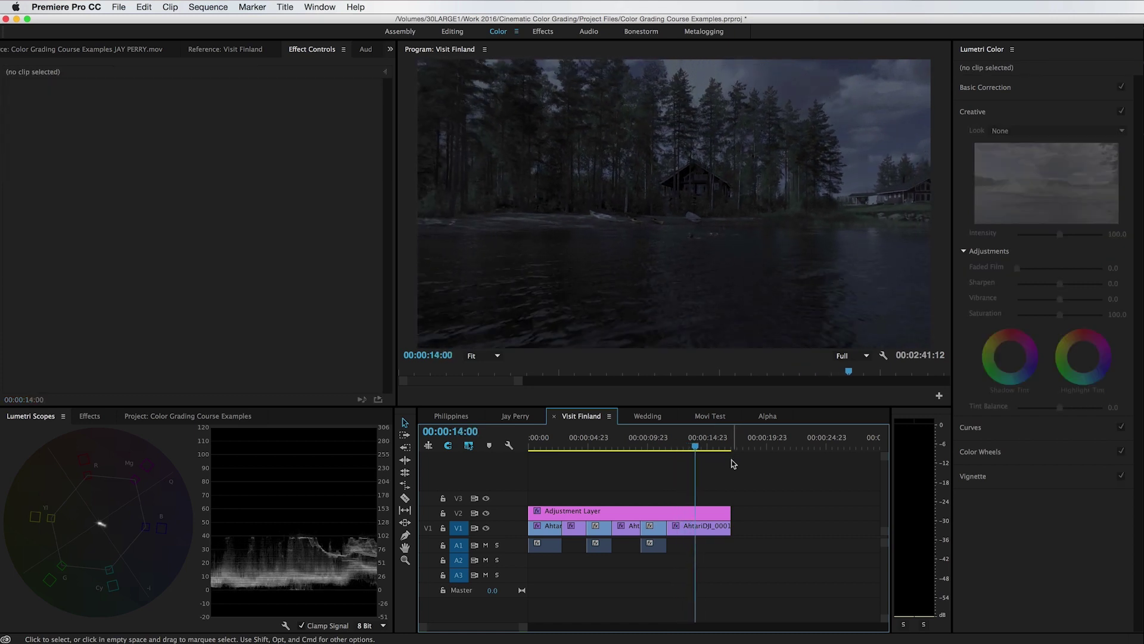
{"action": "left_click", "coordinate": [693, 446]}
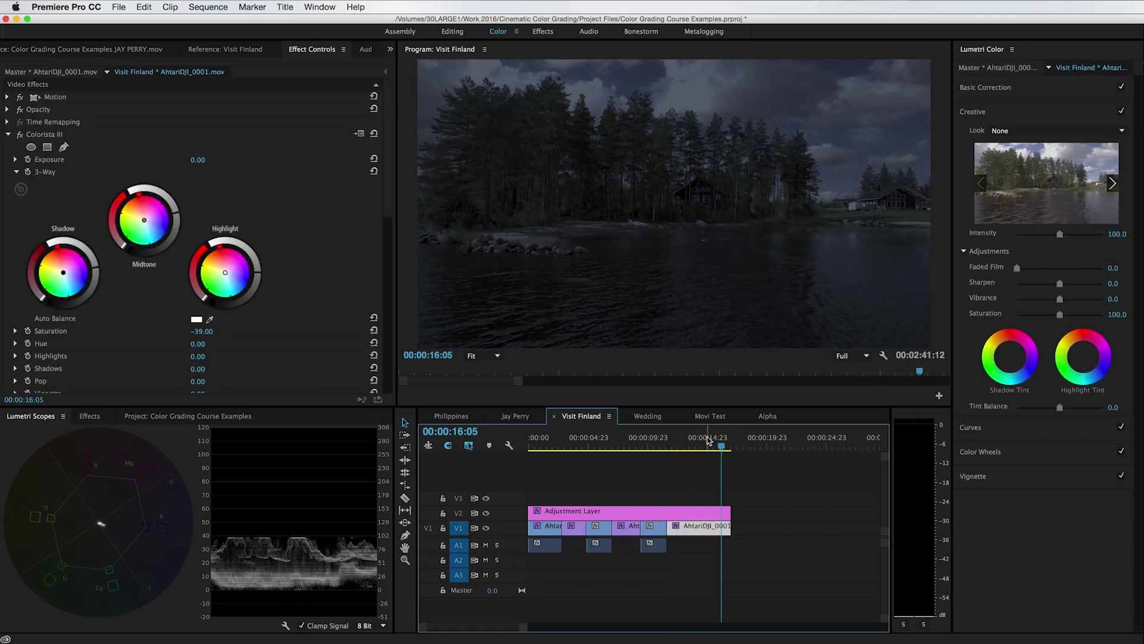
{"action": "left_click", "coordinate": [486, 513]}
{"action": "left_click", "coordinate": [486, 513]}
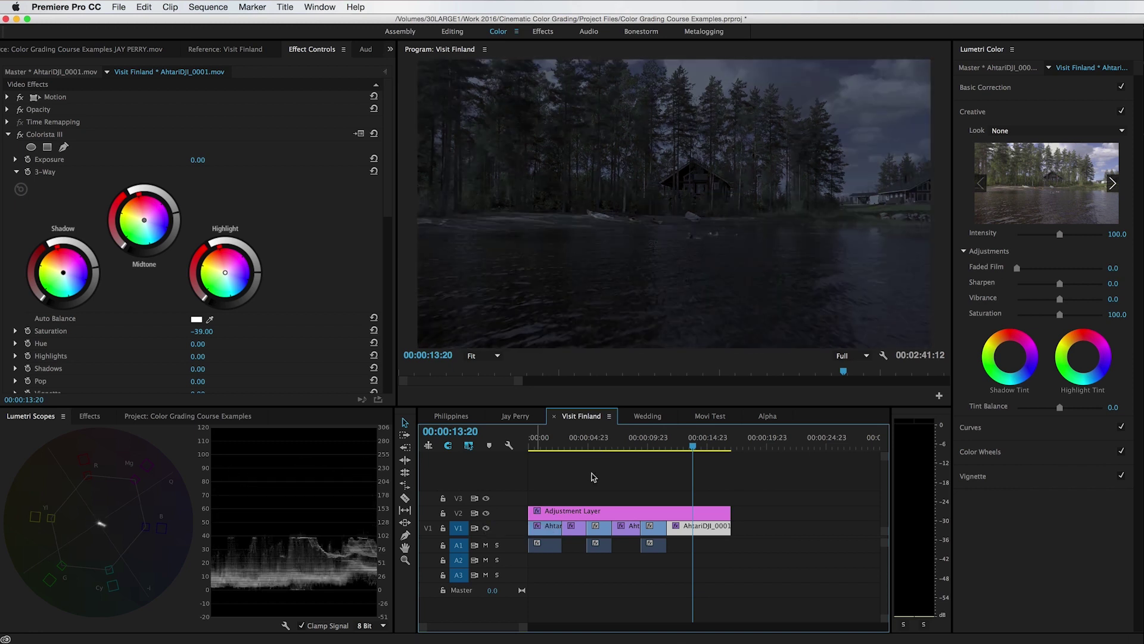
{"action": "left_click", "coordinate": [702, 447]}
{"action": "left_click_drag", "start_coordinate": [702, 448], "coordinate": [540, 447]}
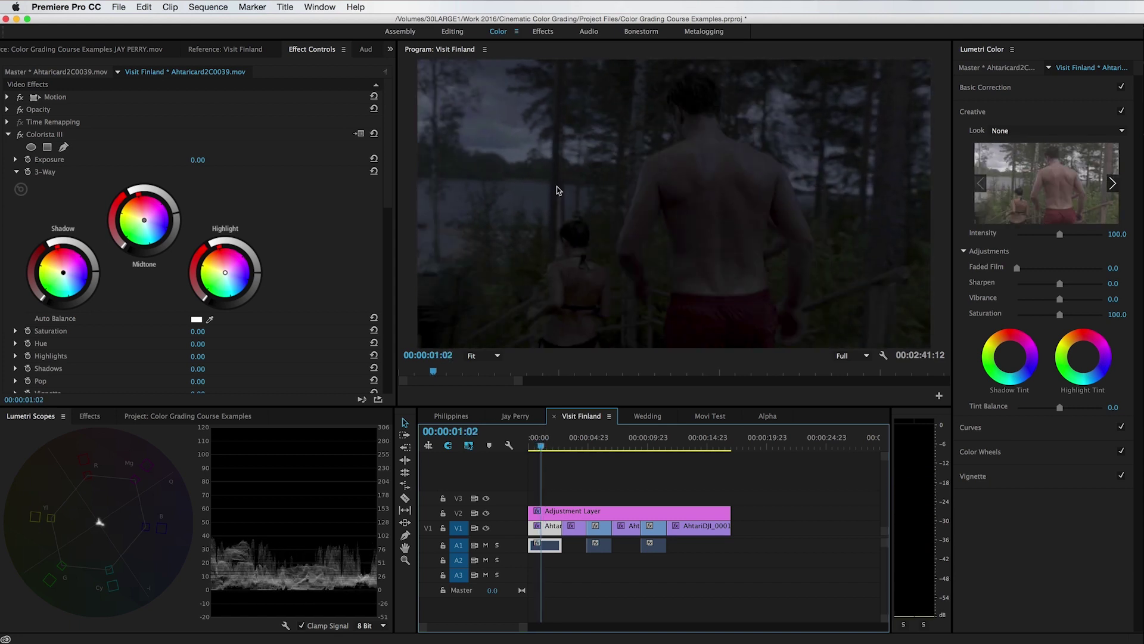
{"action": "key", "text": "space"}
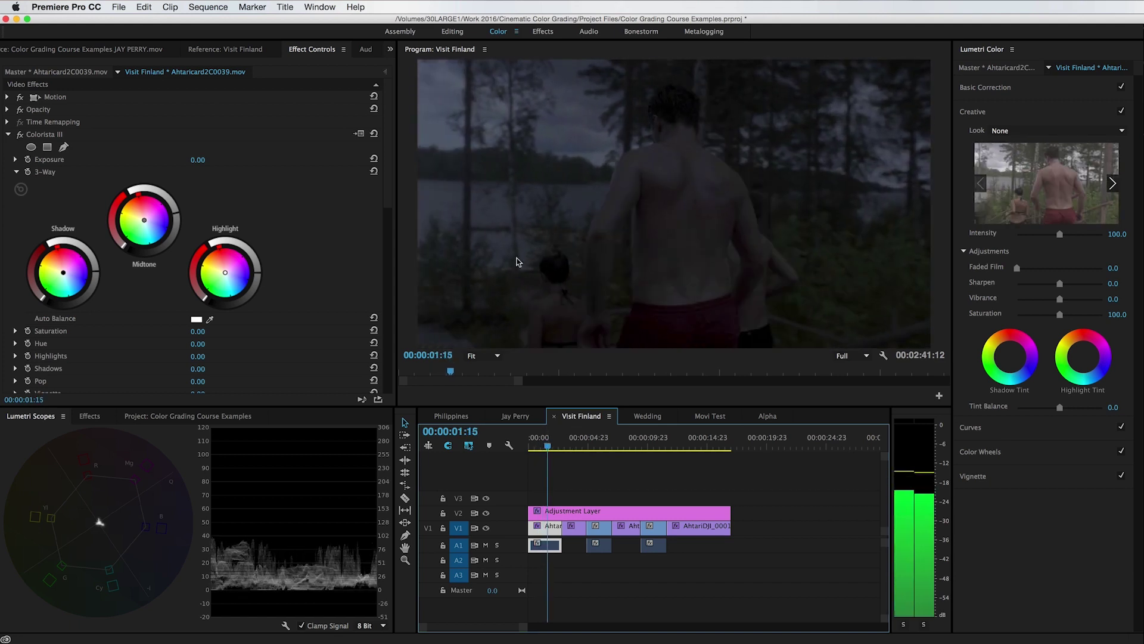